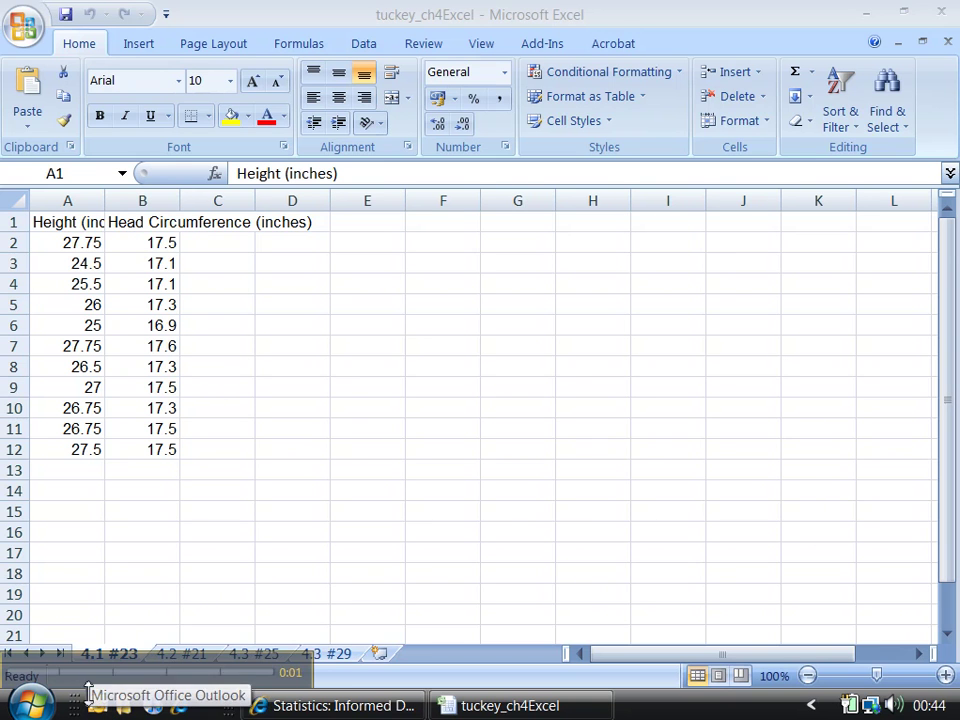
- Check the 4.3 #25 and 4.3 #29 sheets, then return to the 4.1 #23 height data
left_click_drag(93, 680, 714, 627)
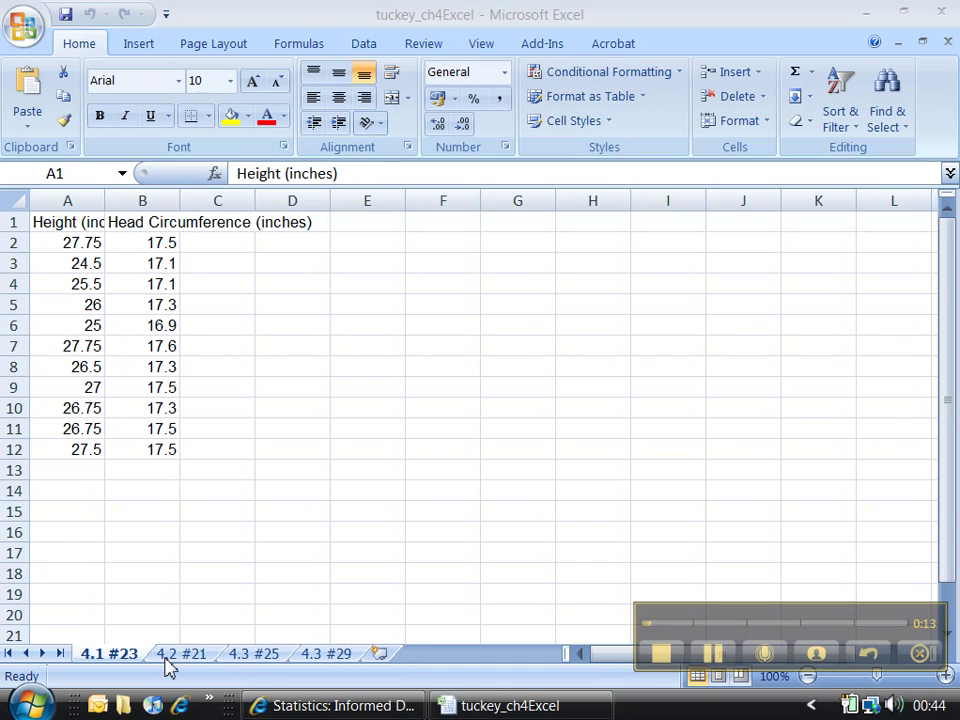
left_click(238, 660)
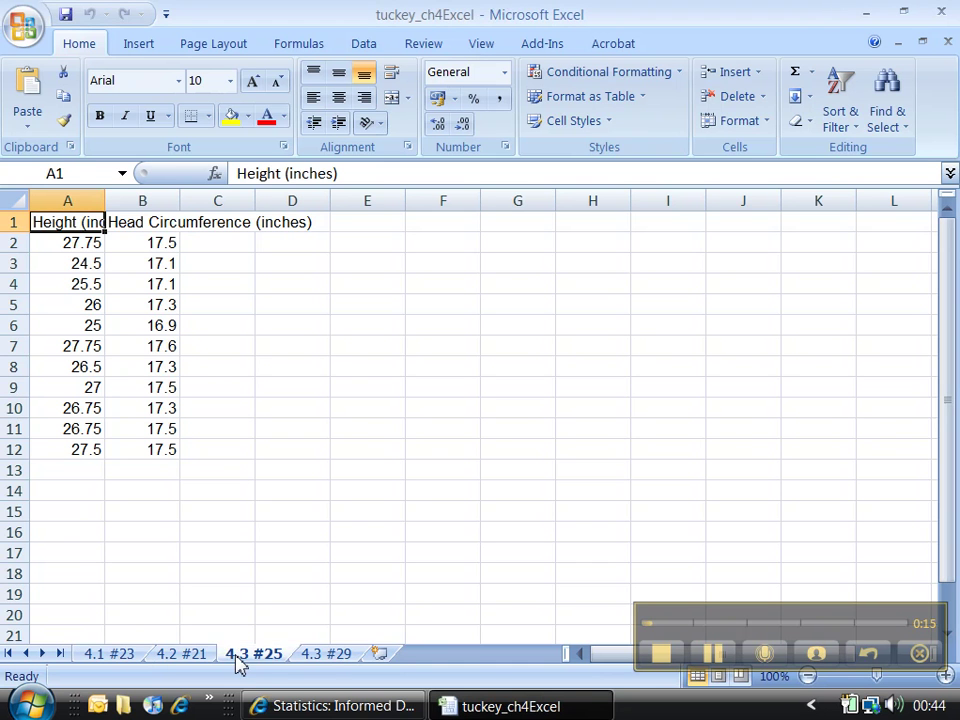
left_click(328, 660)
left_click(126, 653)
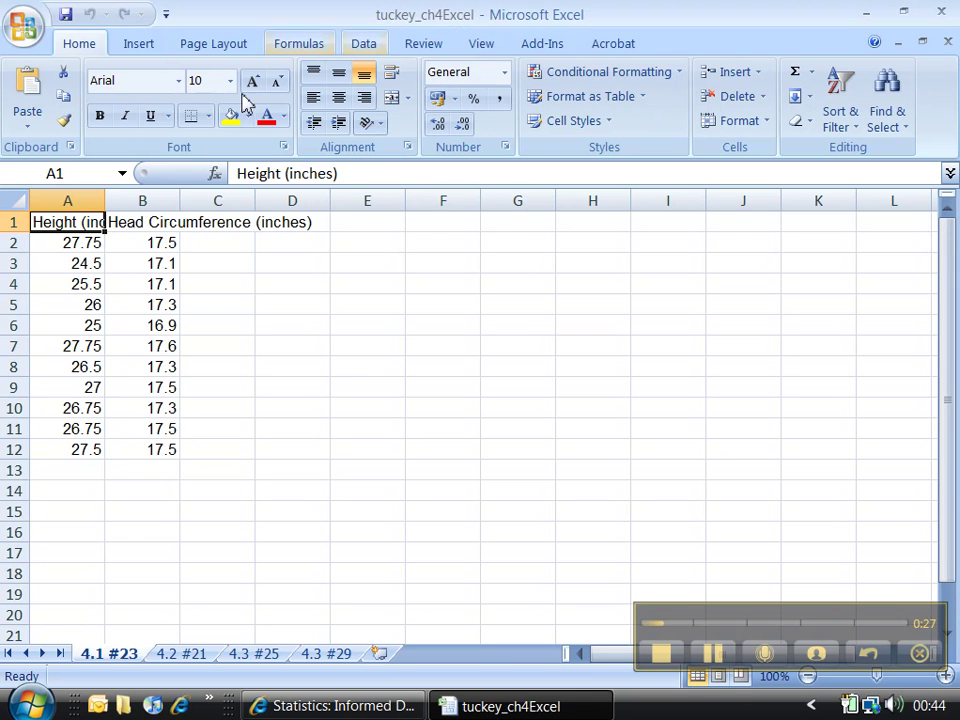
- Turn the textbook in Internet Explorer to page 204, then go back to the workbook
left_click(297, 708)
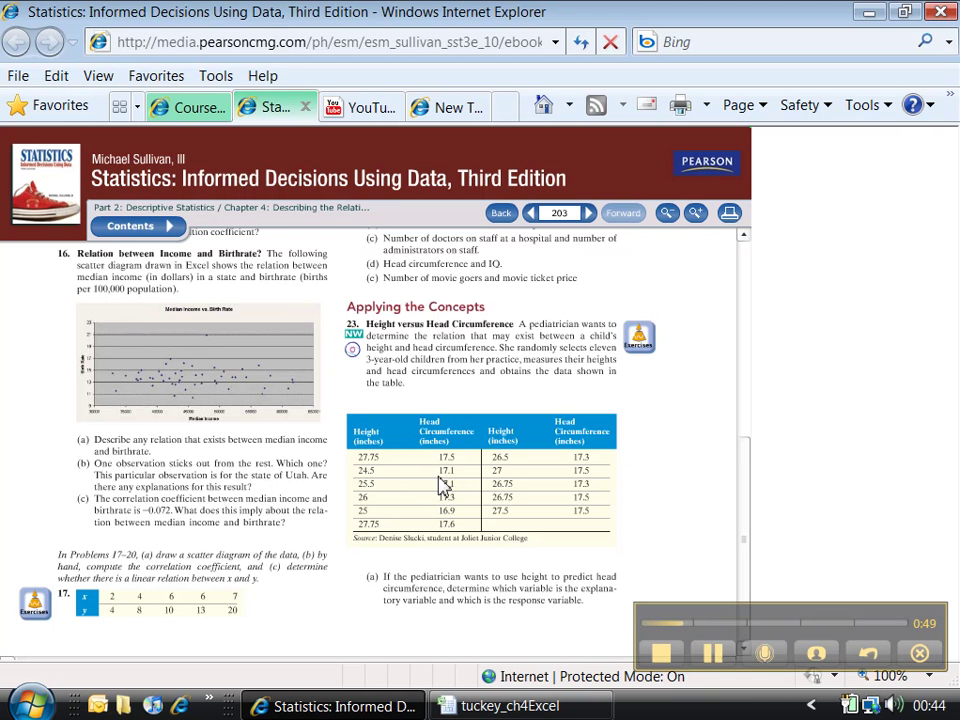
left_click(590, 215)
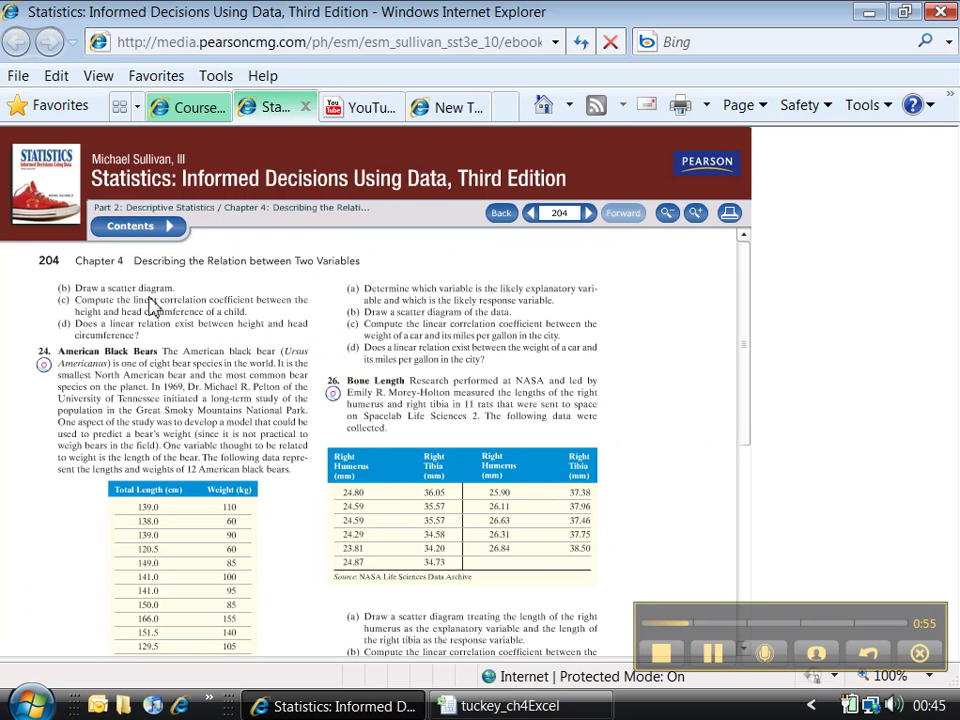
left_click(483, 706)
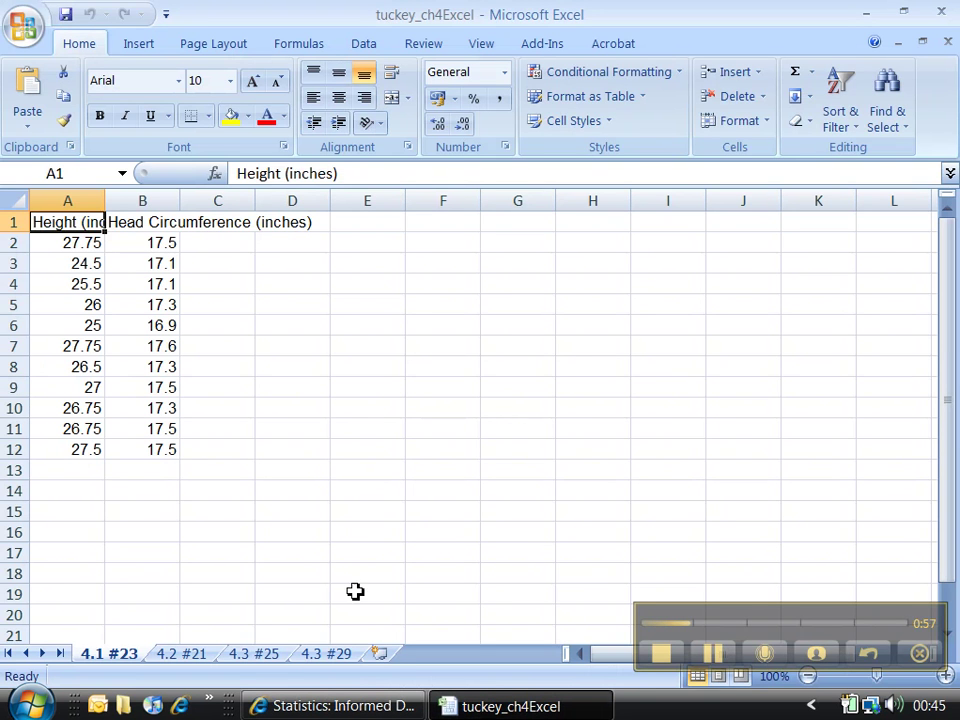
- Enter a bold 'a) answer' label in cell A14 beneath the data
left_click(72, 491)
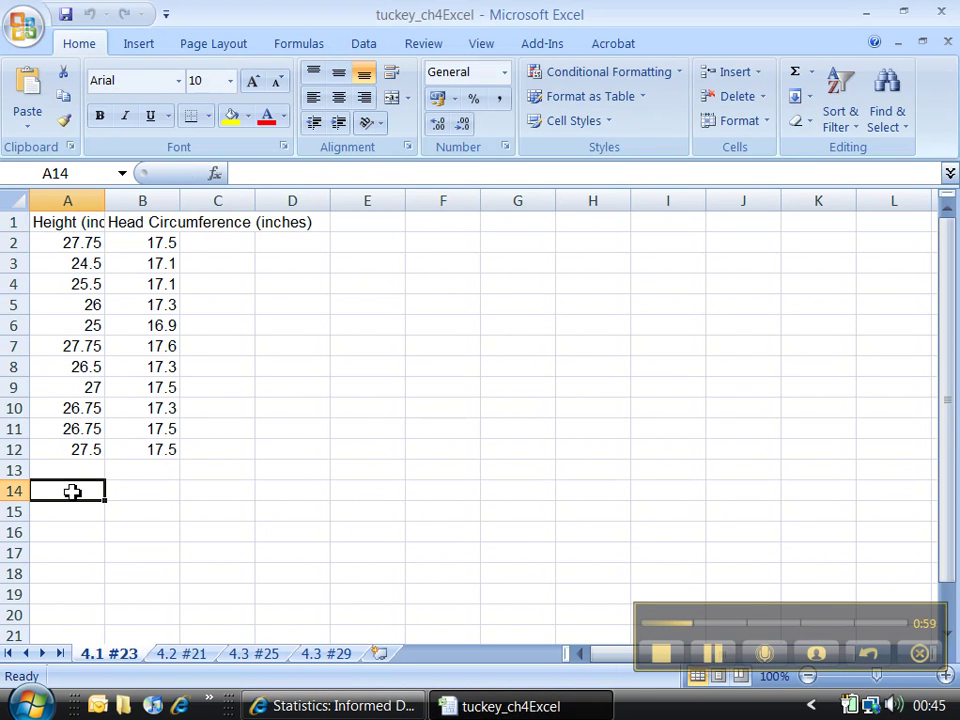
type("a) anqwe")
key("BackSpace")
key("BackSpace")
key("BackSpace")
type("sqw")
key("BackSpace")
key("BackSpace")
type("wer")
key("Return")
left_click(72, 491)
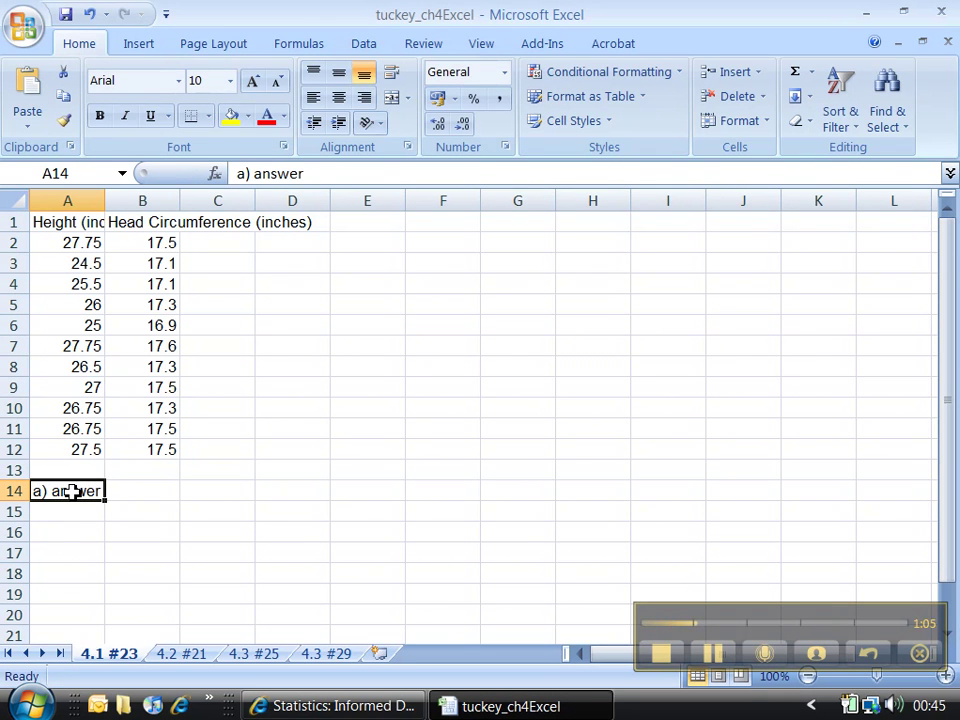
key("ctrl+b")
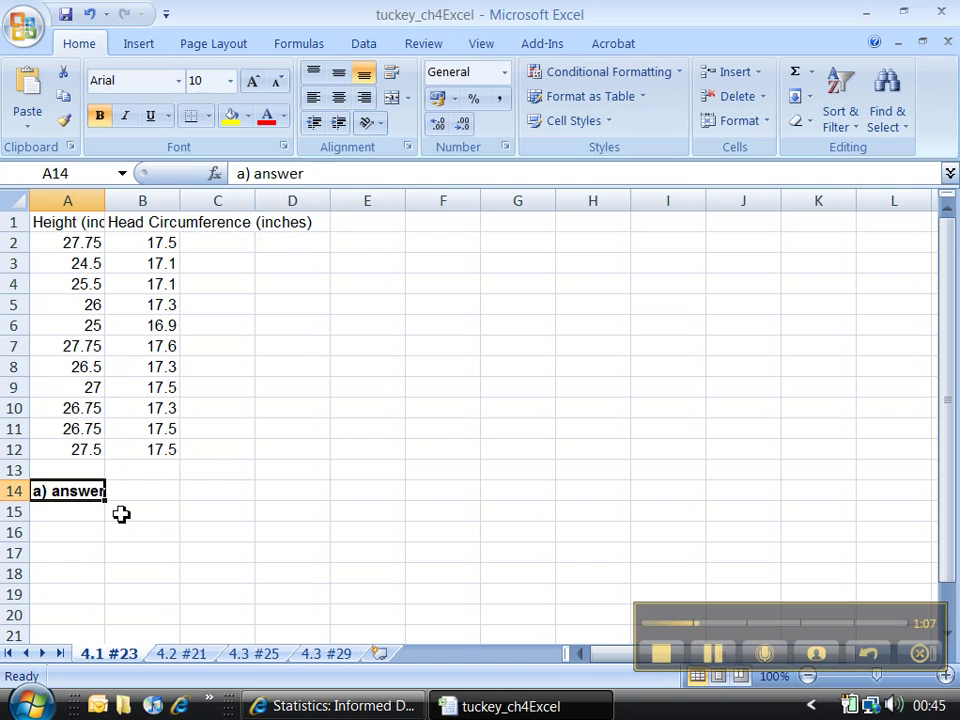
- AutoFit columns A and B so the full Height and Head Circumference headings show
left_click(81, 200)
left_click_drag(81, 200, 150, 195)
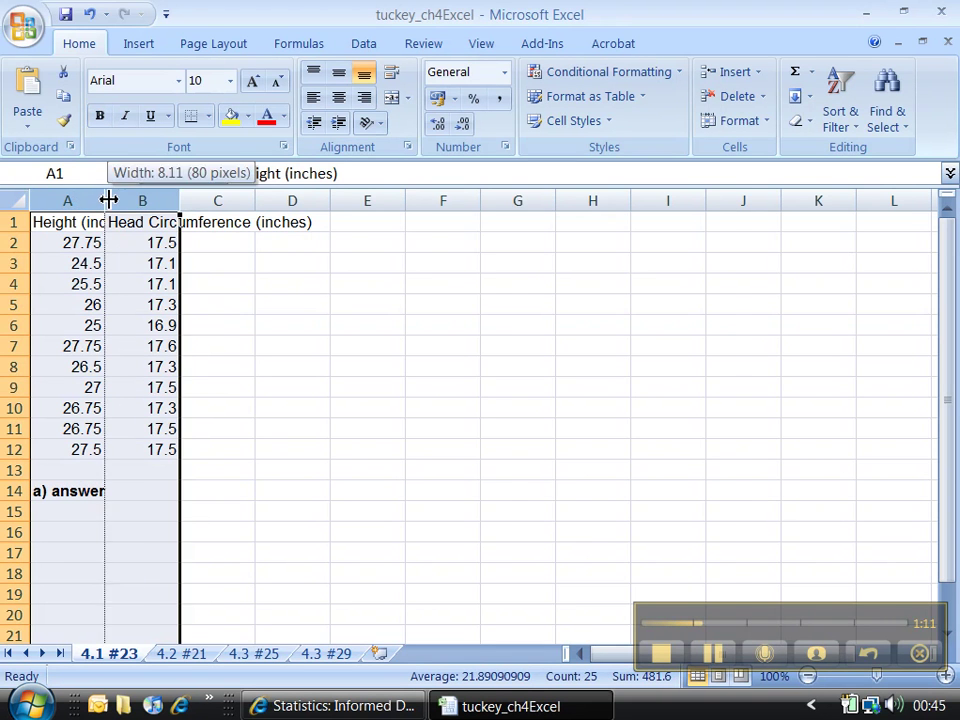
double_click(105, 200)
- Select the data range A1:B12 after checking where column B ends
left_click(217, 253)
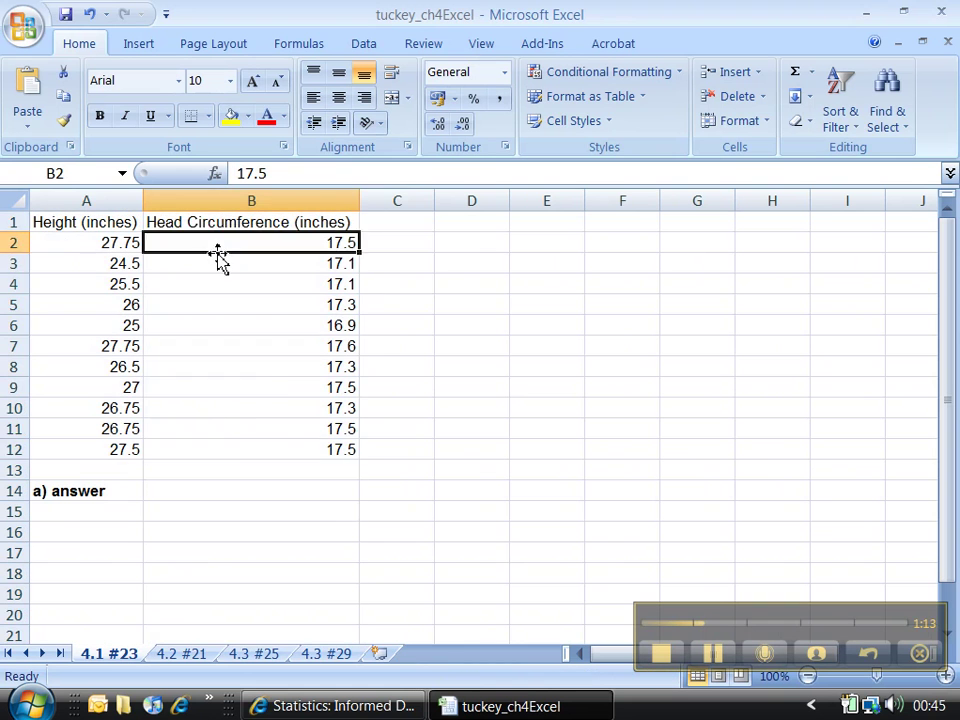
key("ctrl+Down")
left_click_drag(113, 225, 215, 455)
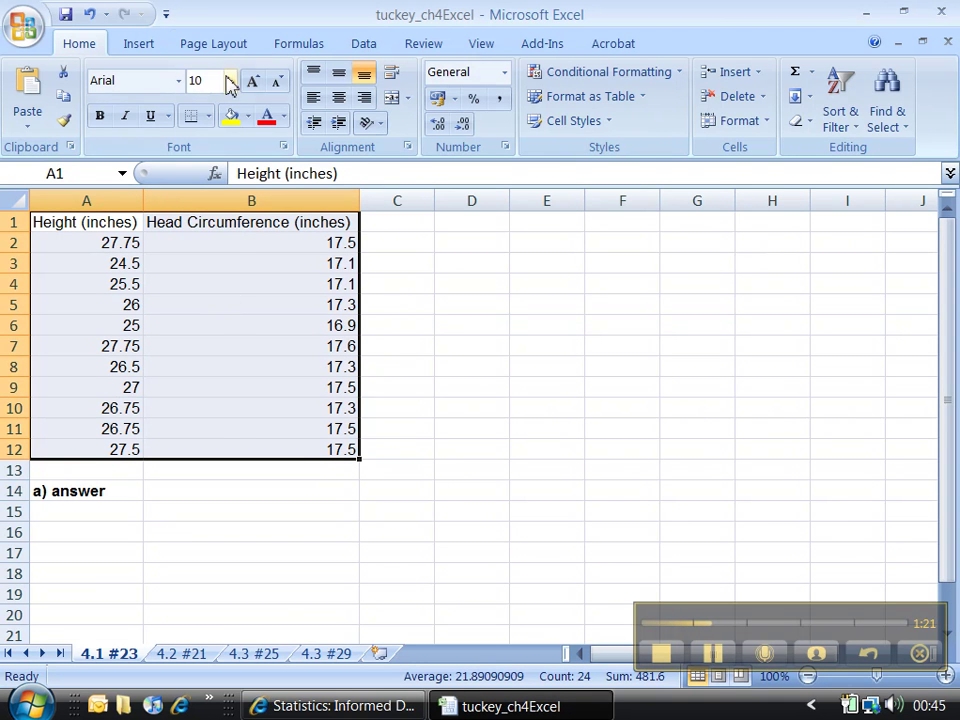
- Insert a markers-only scatter chart of the A1:B12 data and delete its legend
left_click(138, 42)
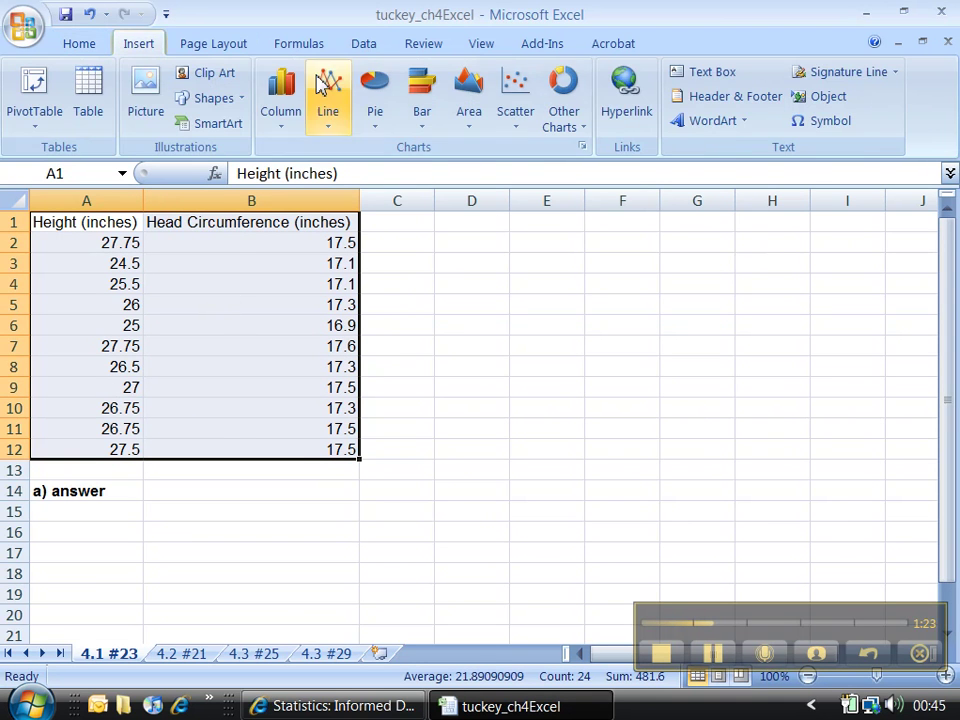
left_click(517, 100)
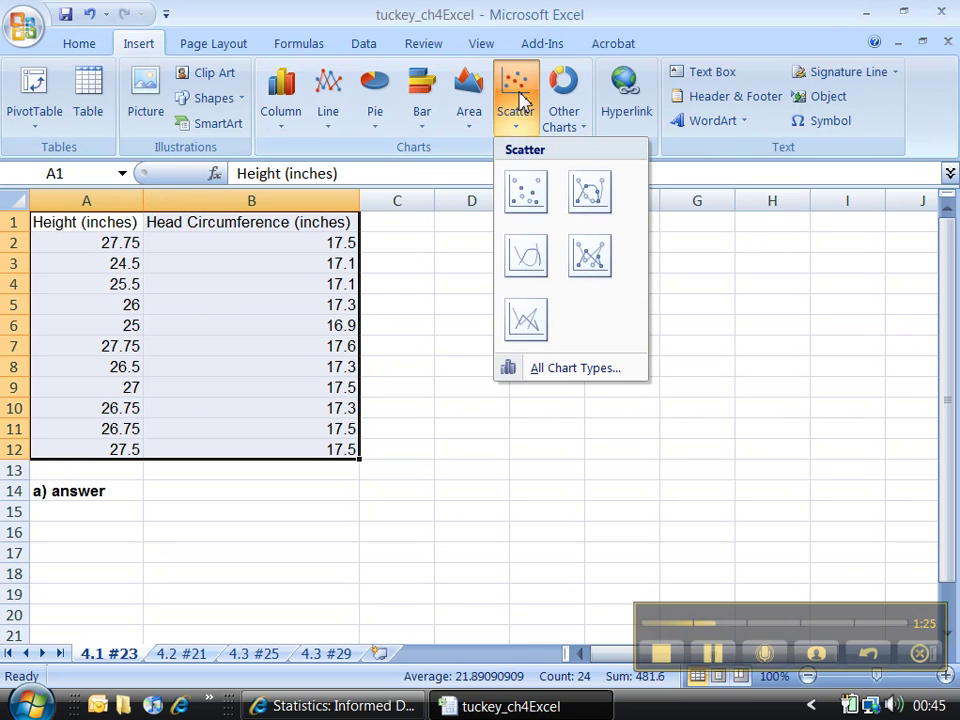
left_click(524, 194)
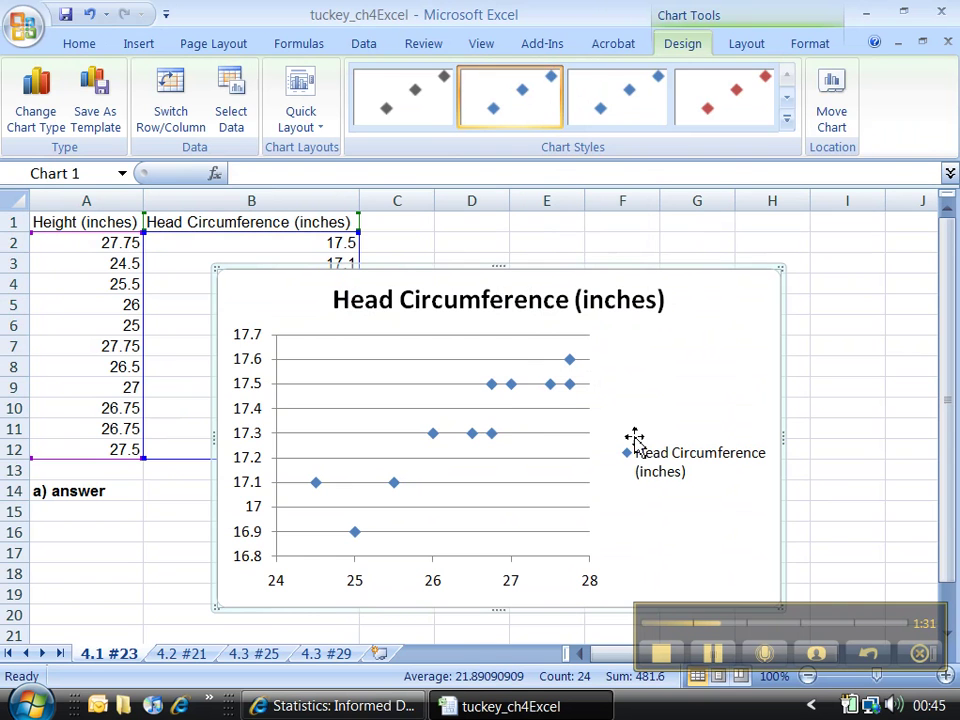
left_click(648, 456)
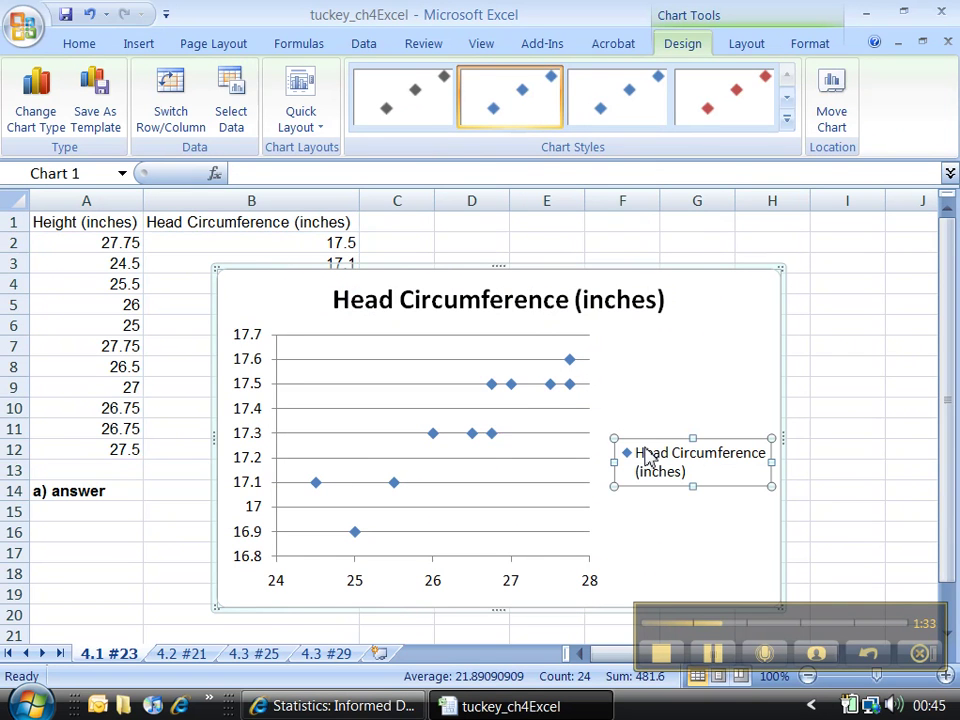
key("Delete")
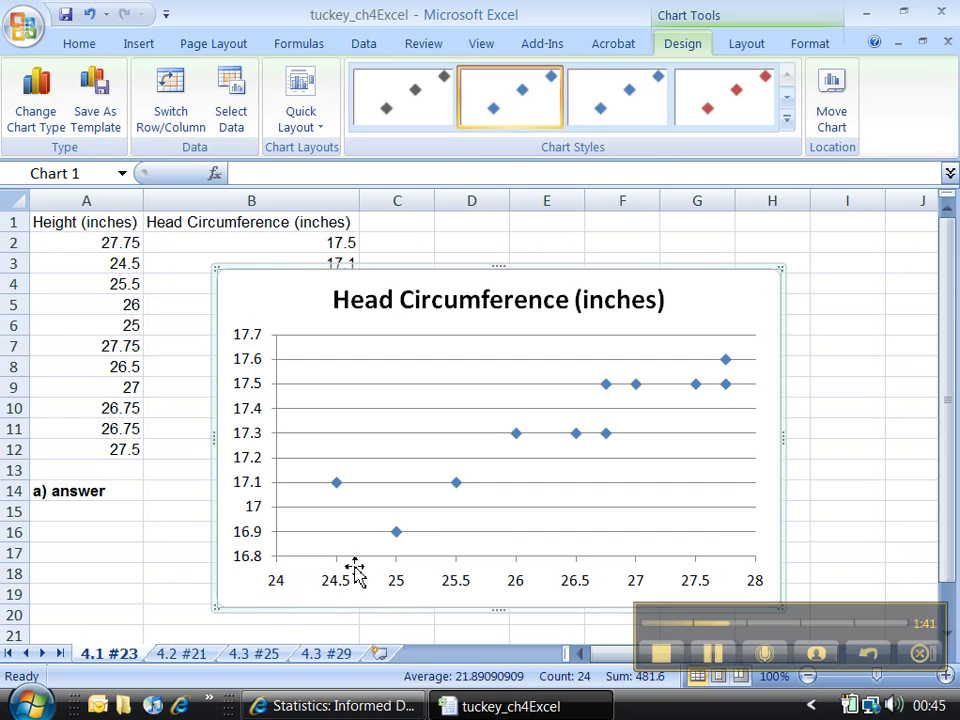
- Add a horizontal axis title below the axis reading 'Height (inches)'
left_click(746, 43)
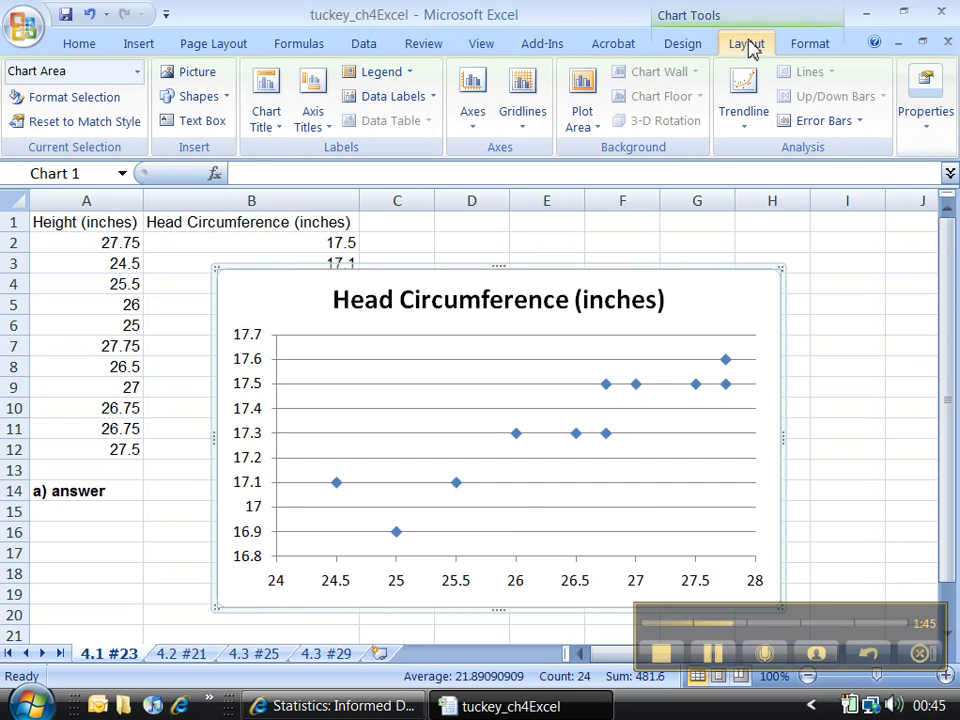
left_click(307, 115)
mouse_move(320, 158)
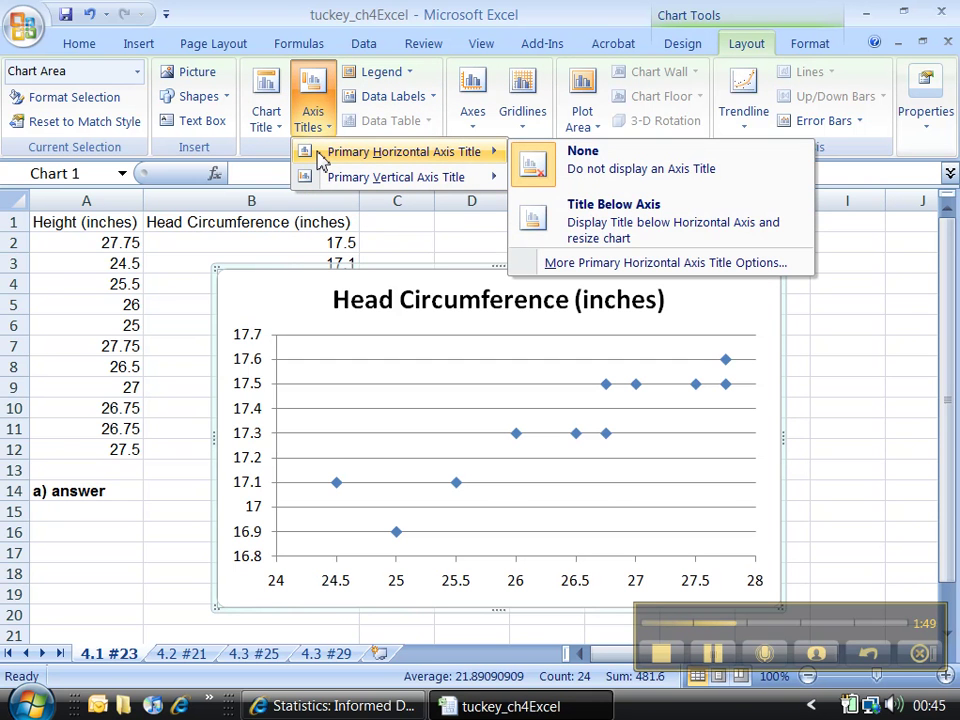
left_click(580, 218)
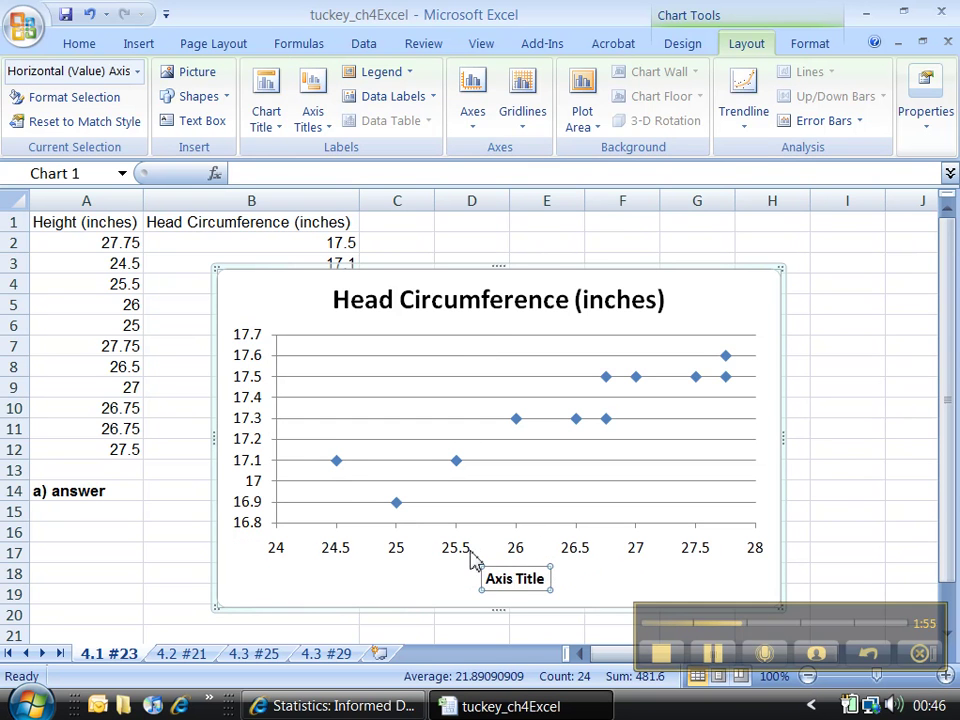
left_click_drag(488, 576, 540, 580)
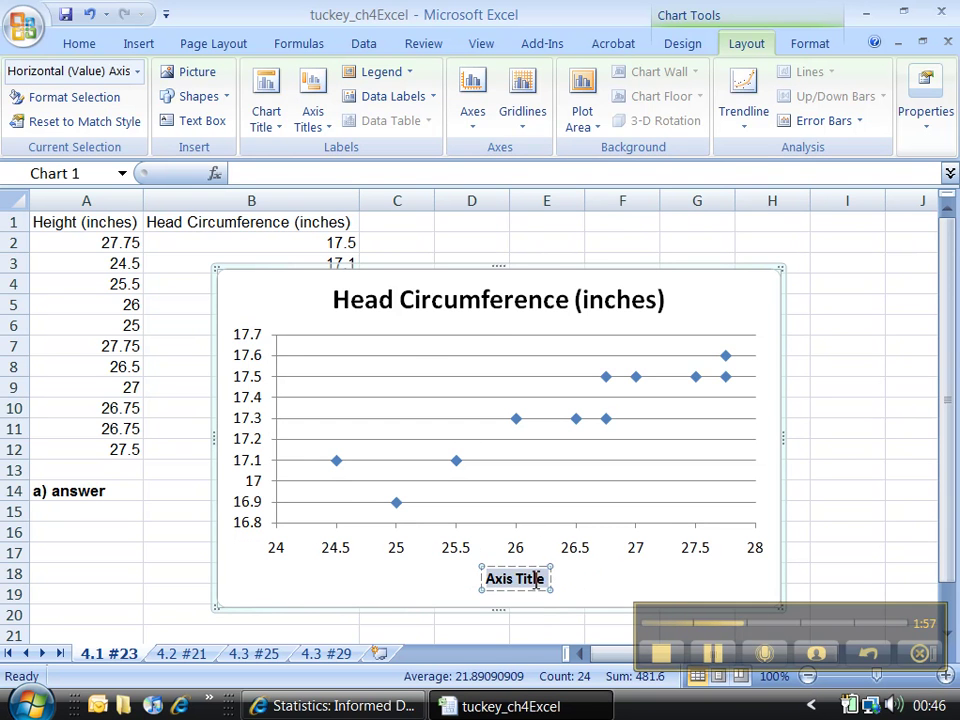
type("Height")
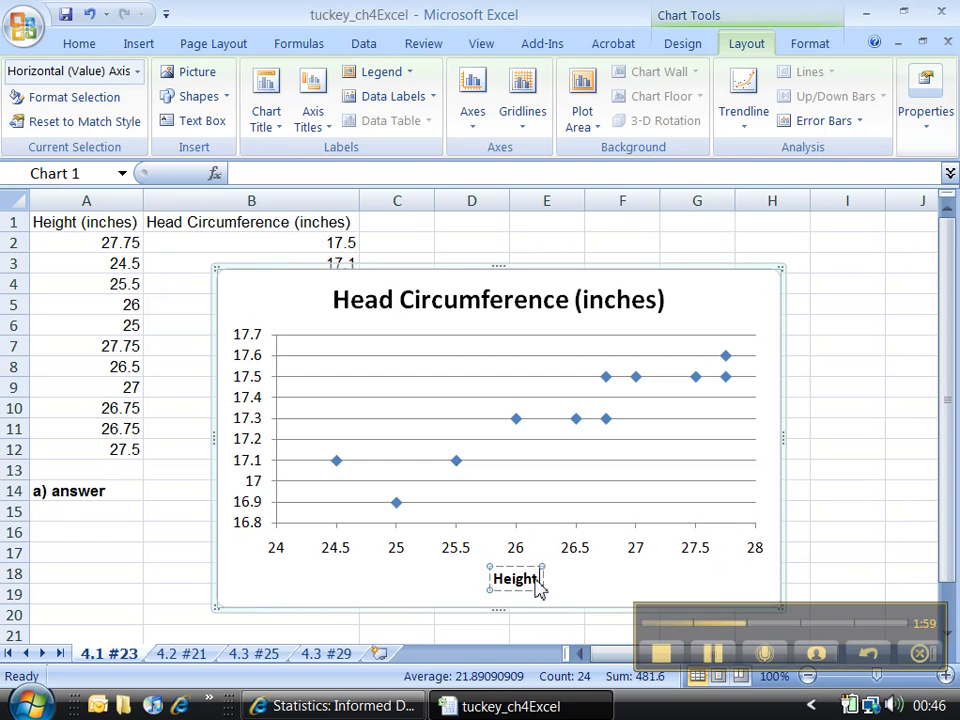
type(" (inches)")
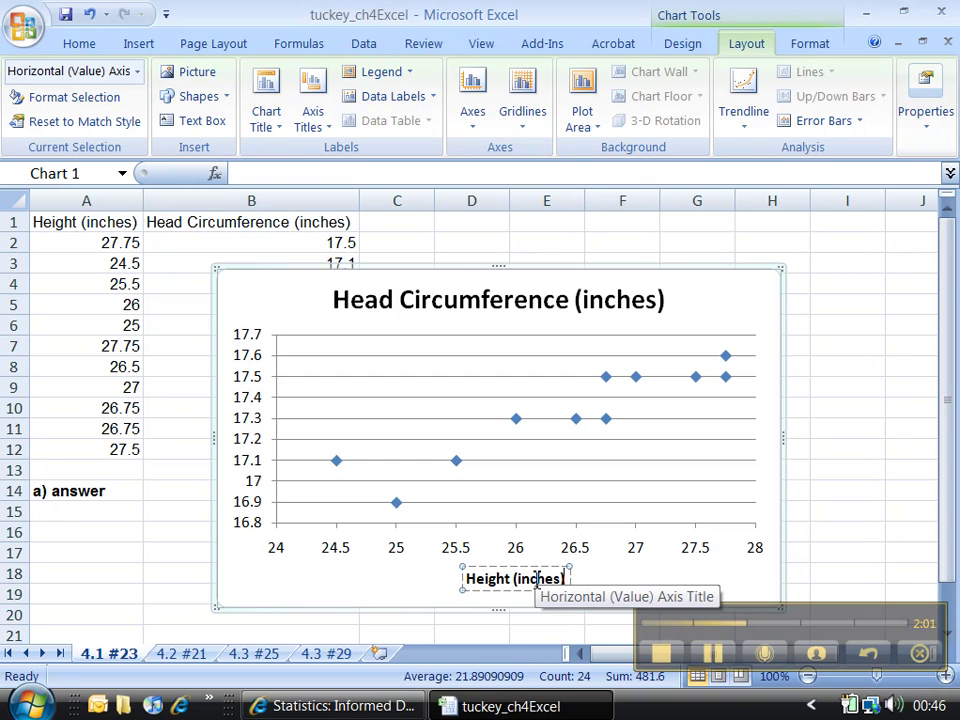
left_click(381, 585)
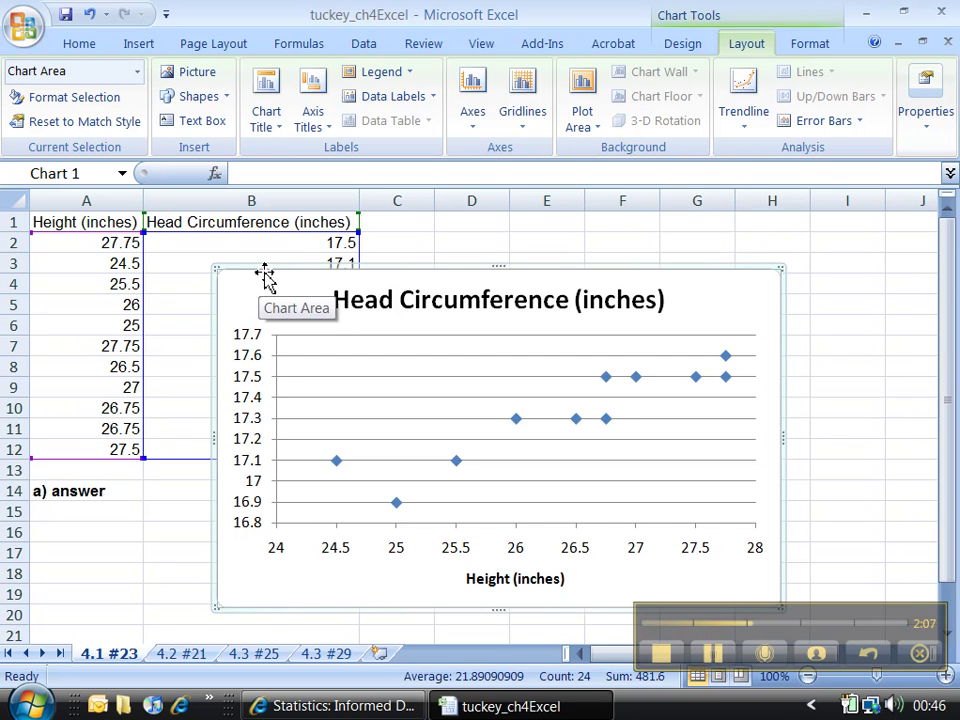
- Move the chart right beside the data columns and make it slightly narrower
left_click_drag(264, 271, 422, 249)
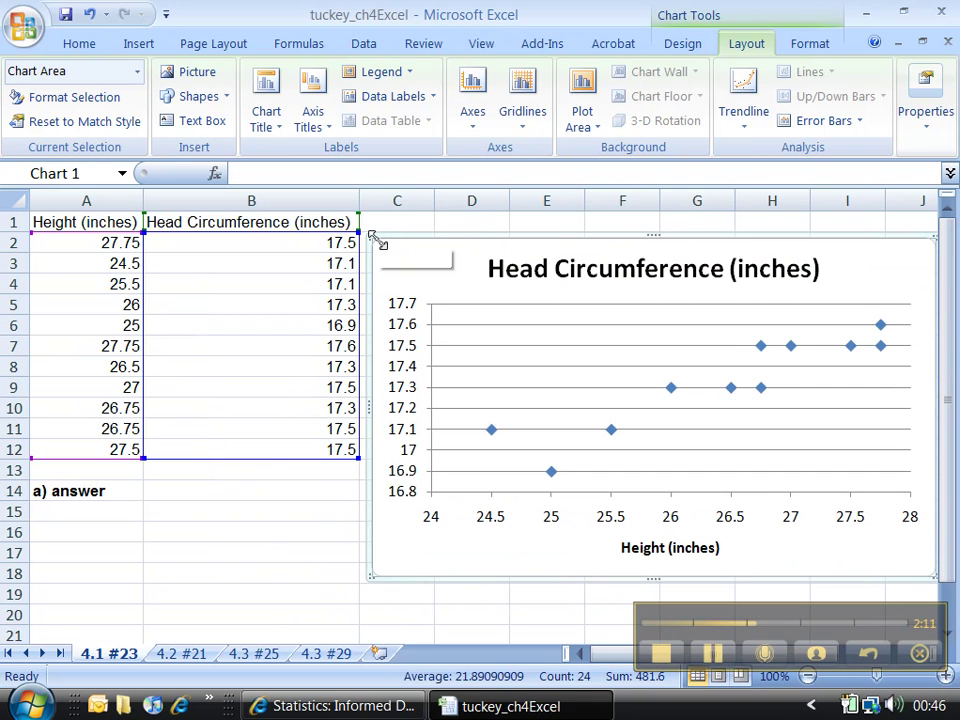
left_click_drag(377, 240, 392, 240)
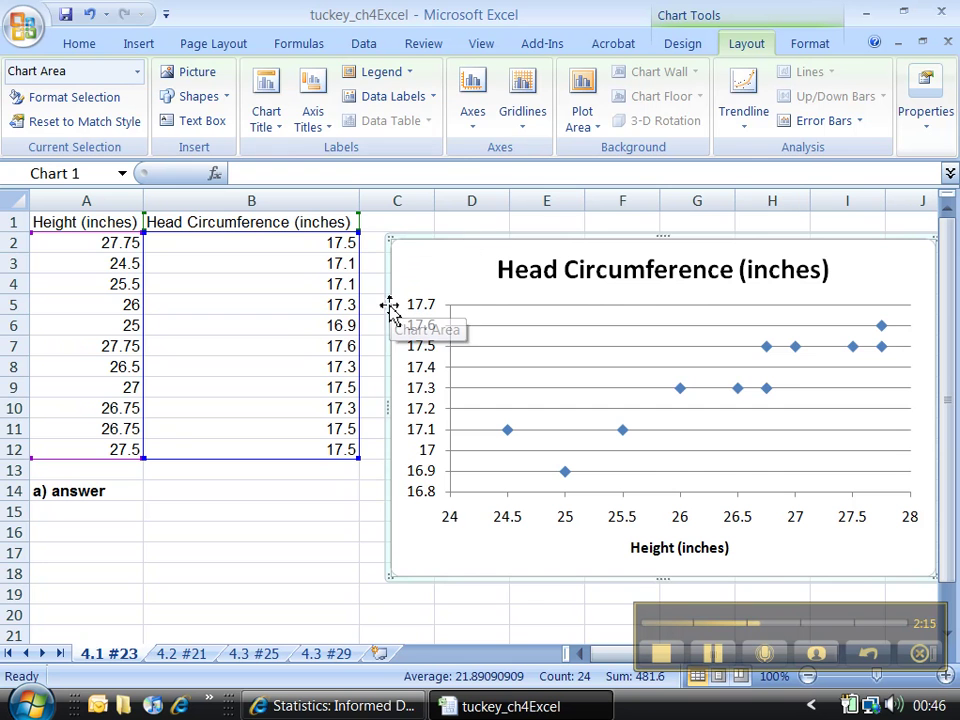
left_click(316, 112)
mouse_move(400, 177)
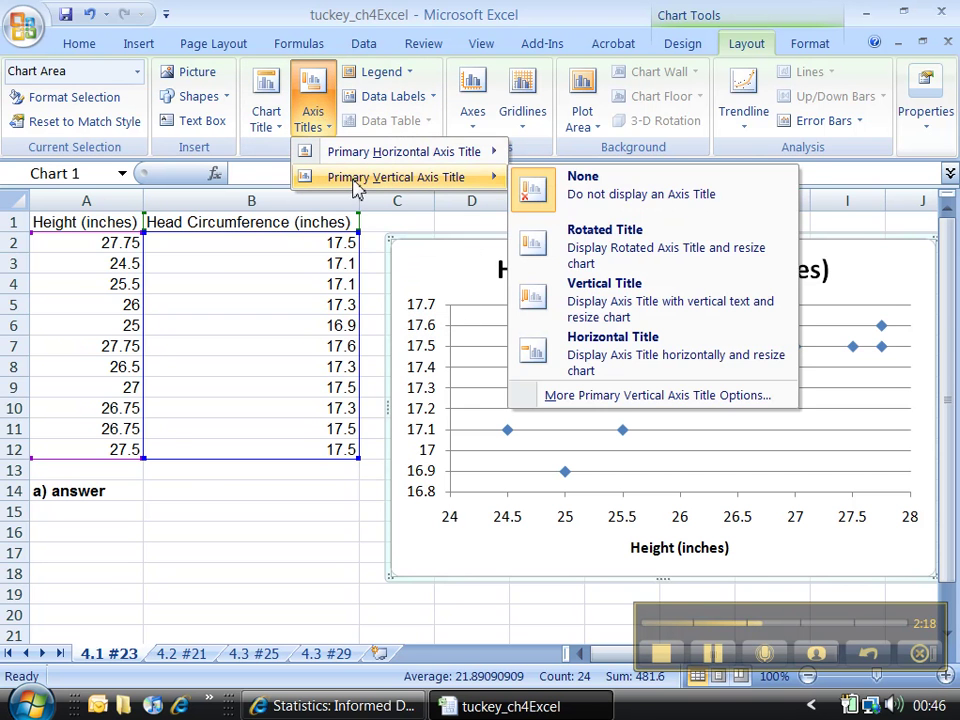
- Add a rotated vertical axis title reading 'Head Circumference (inches)'
left_click(584, 248)
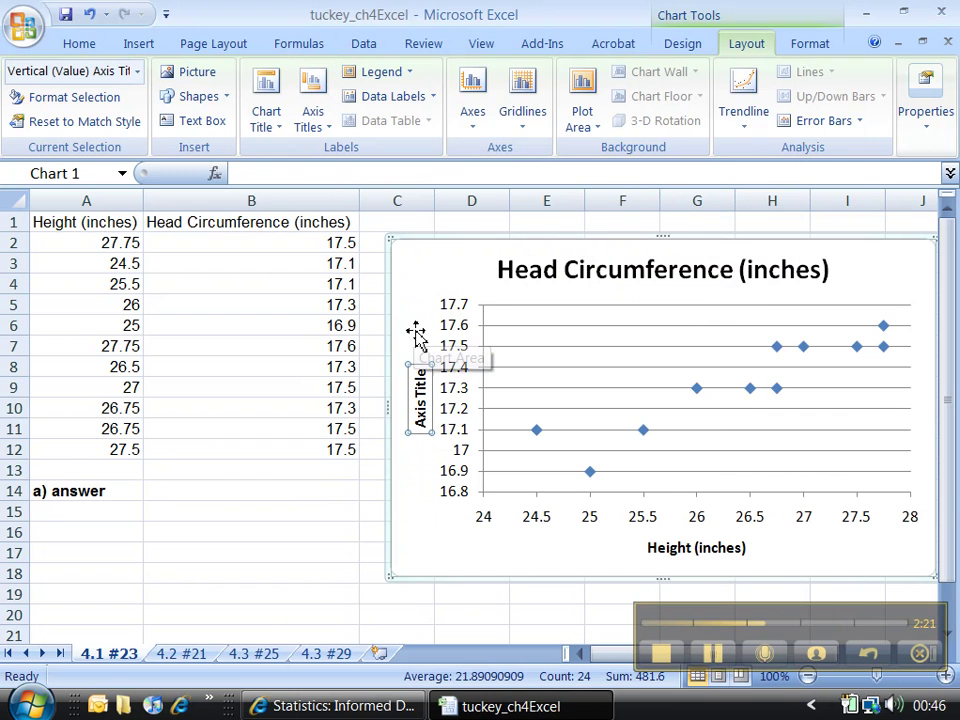
type("Head Circumference (inc")
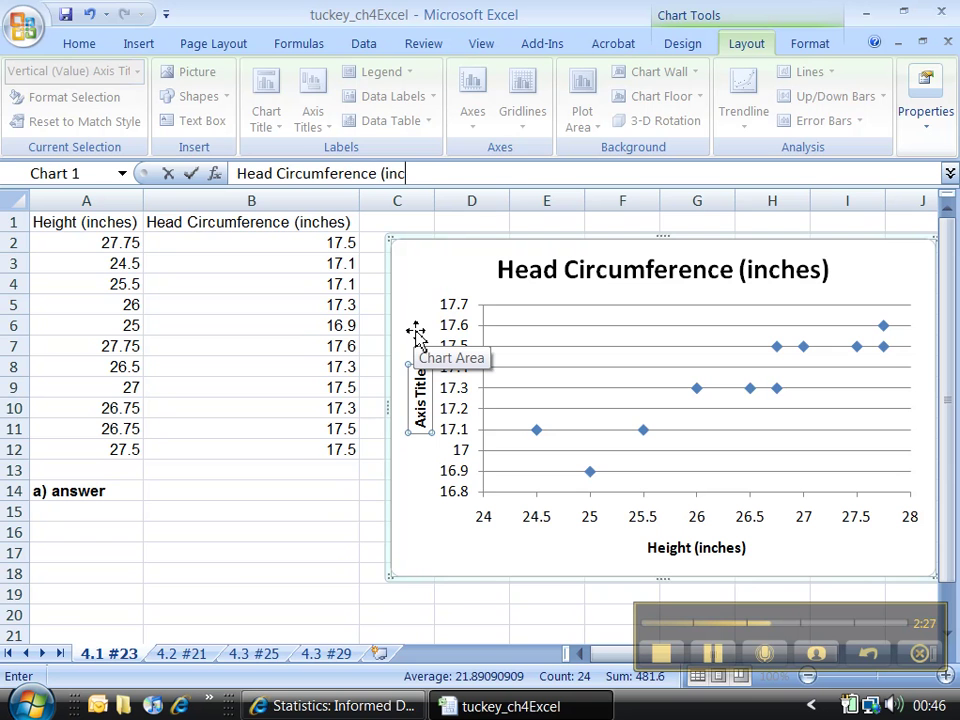
type("hes)")
key("Return")
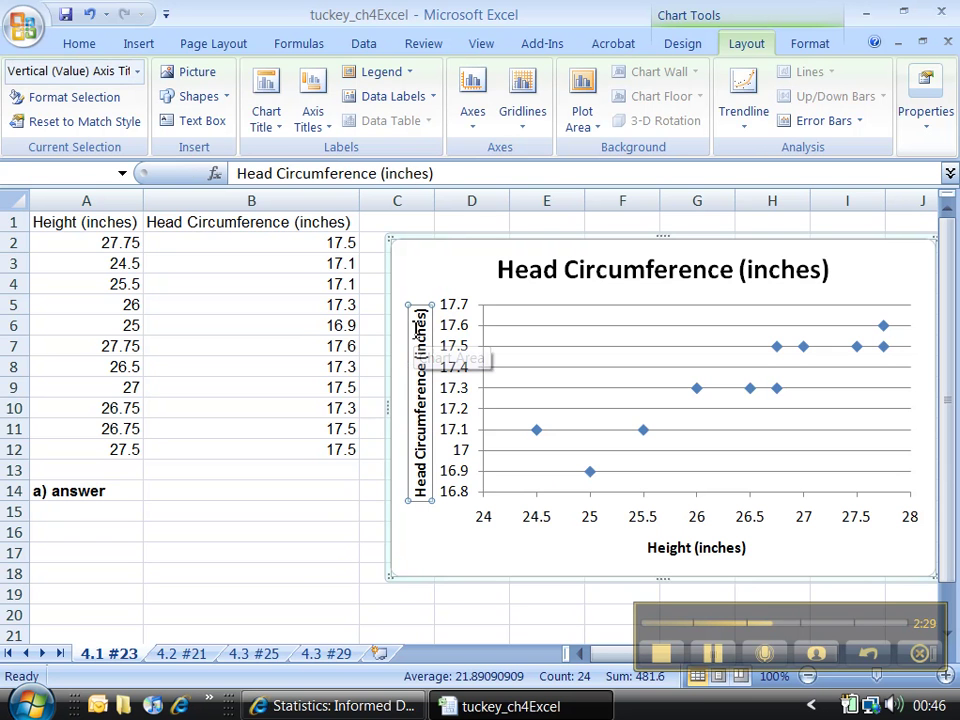
- Replace the old chart title text with 'Height vs Head Circumference for'
left_click(522, 284)
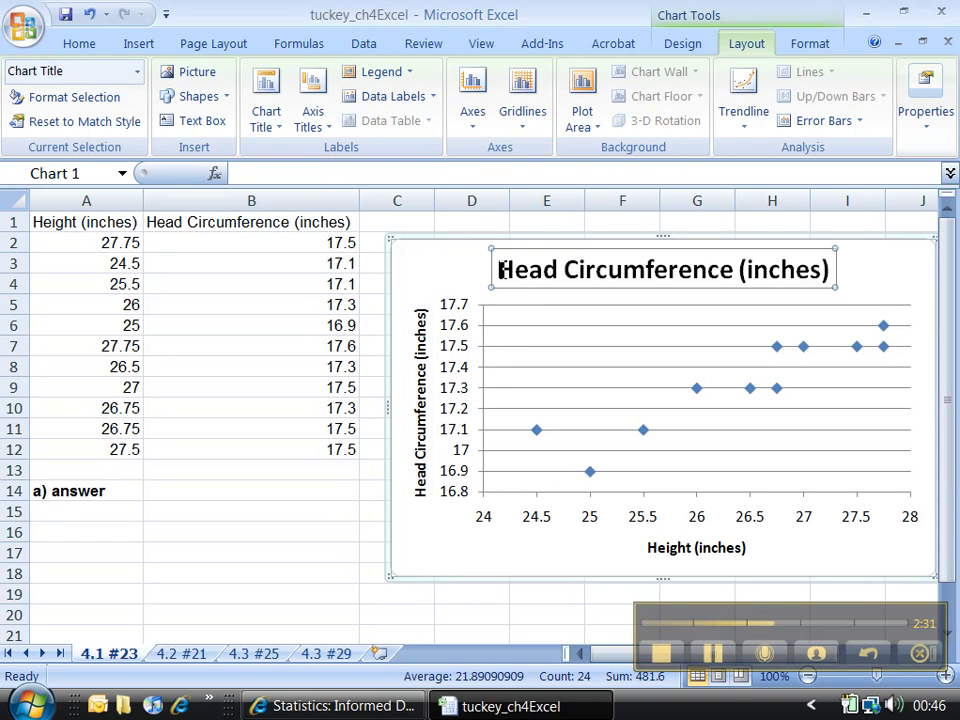
left_click_drag(499, 268, 787, 262)
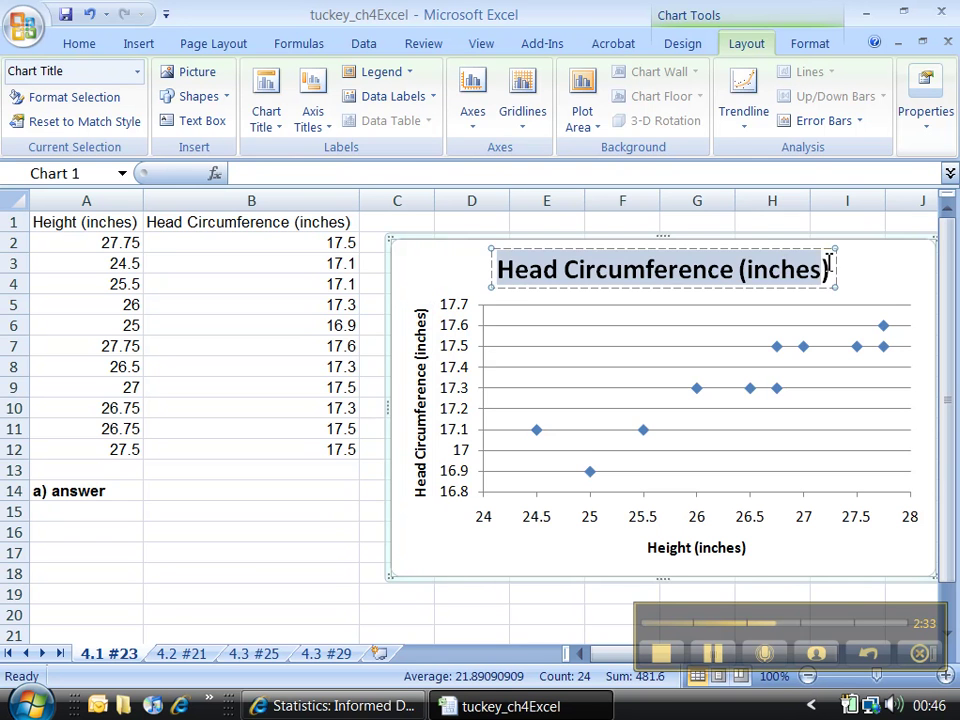
type("S")
key("BackSpace")
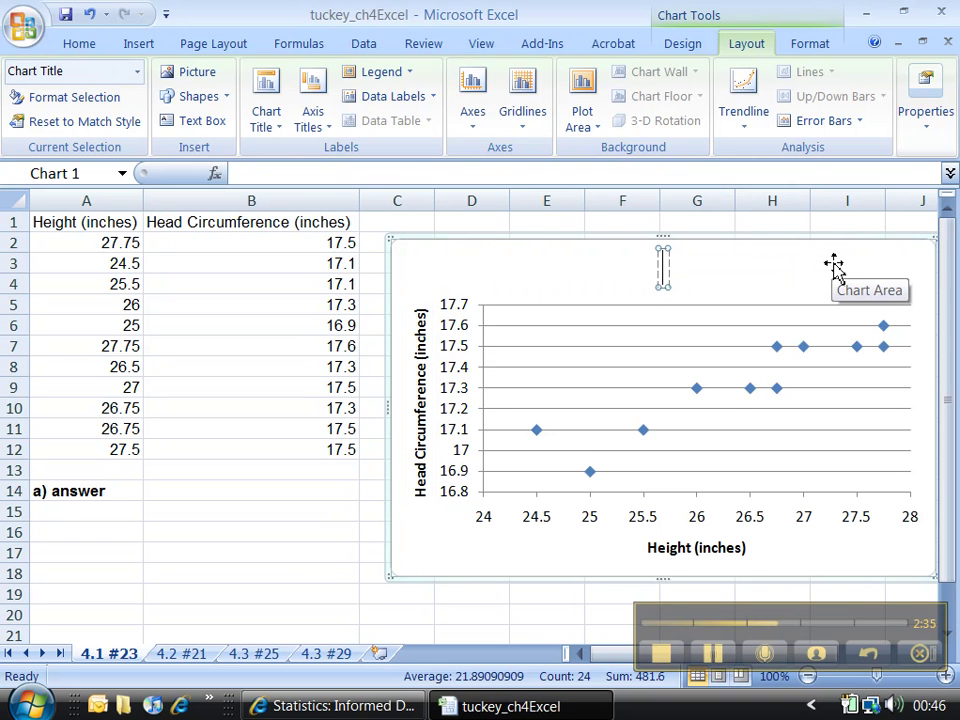
type("H")
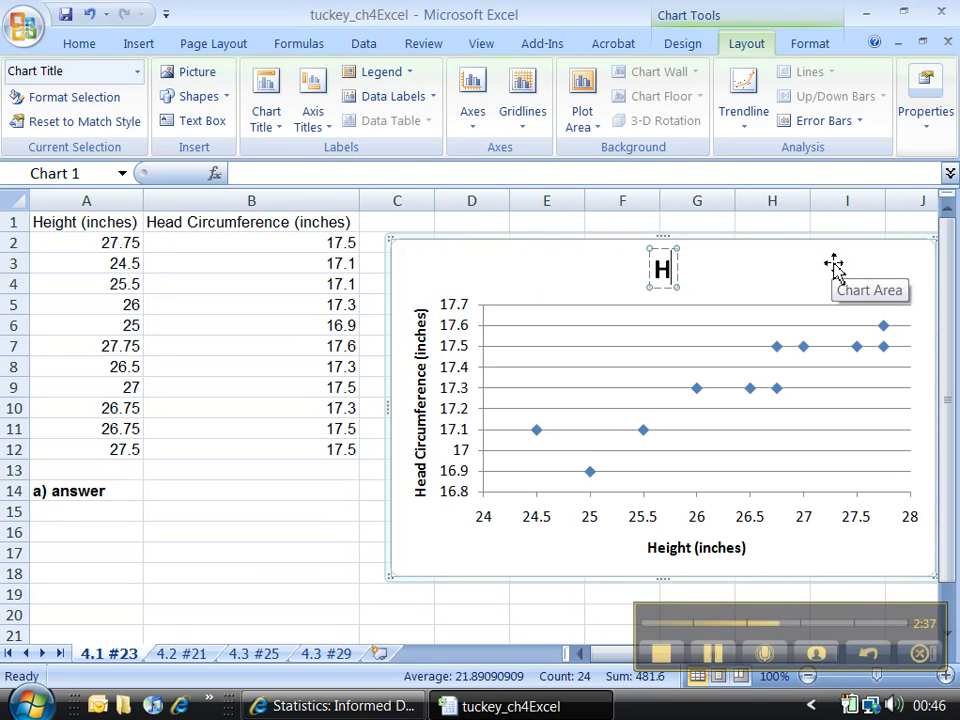
type("eight vs")
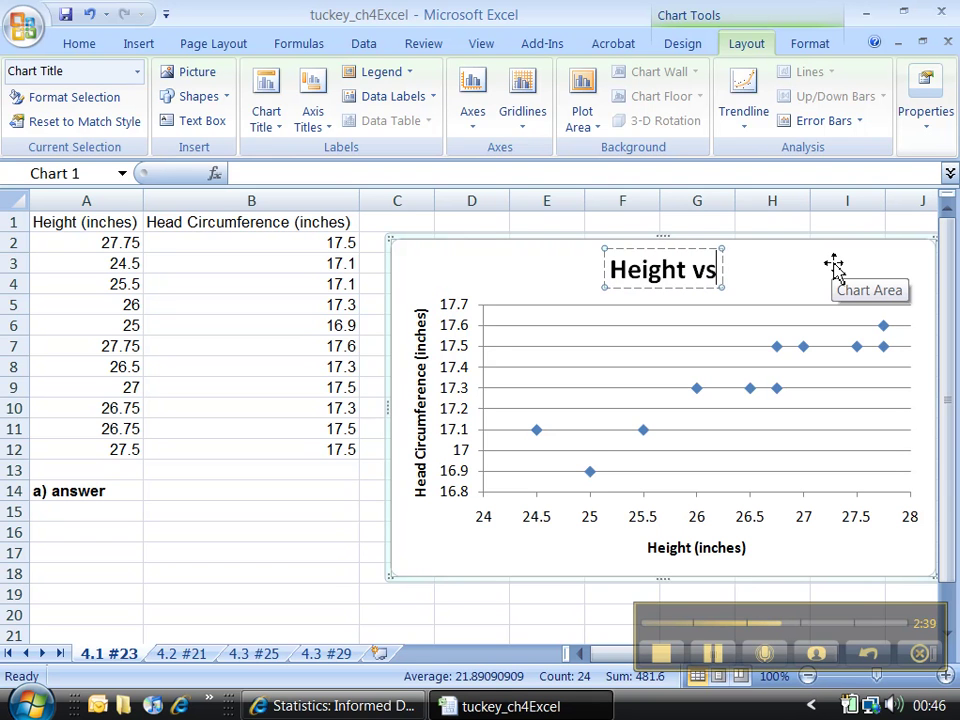
type(" Head Ci")
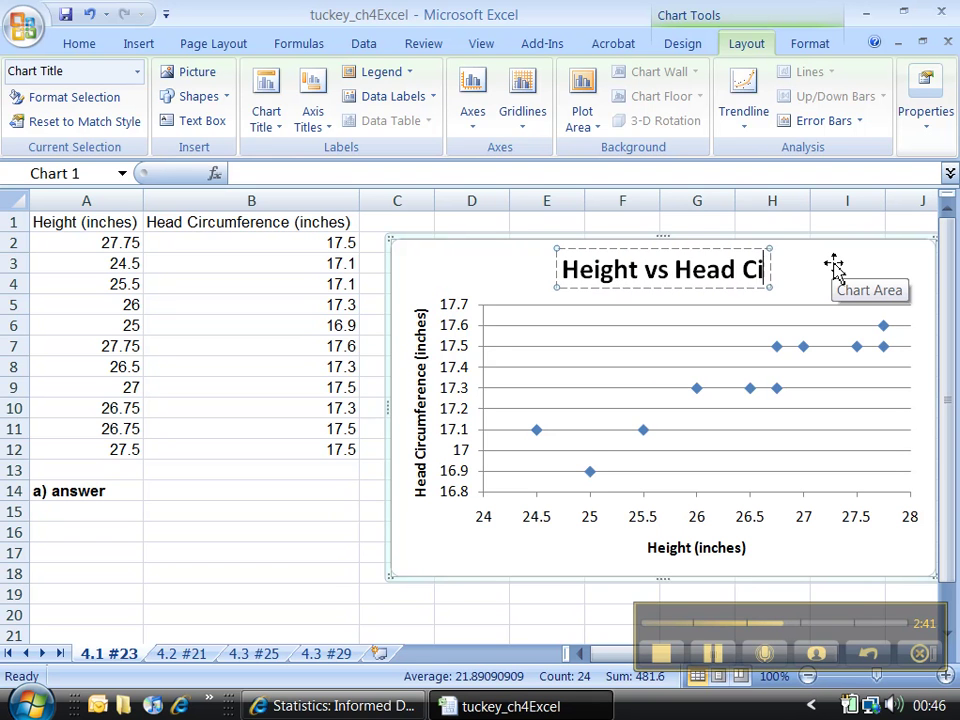
type("rcumference for")
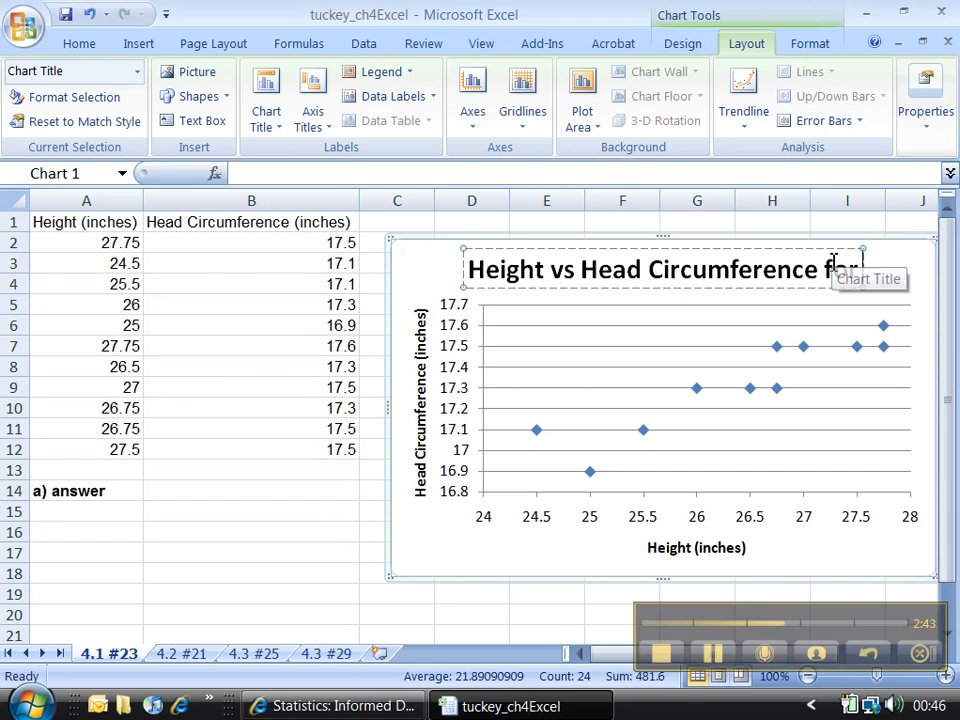
left_click(335, 706)
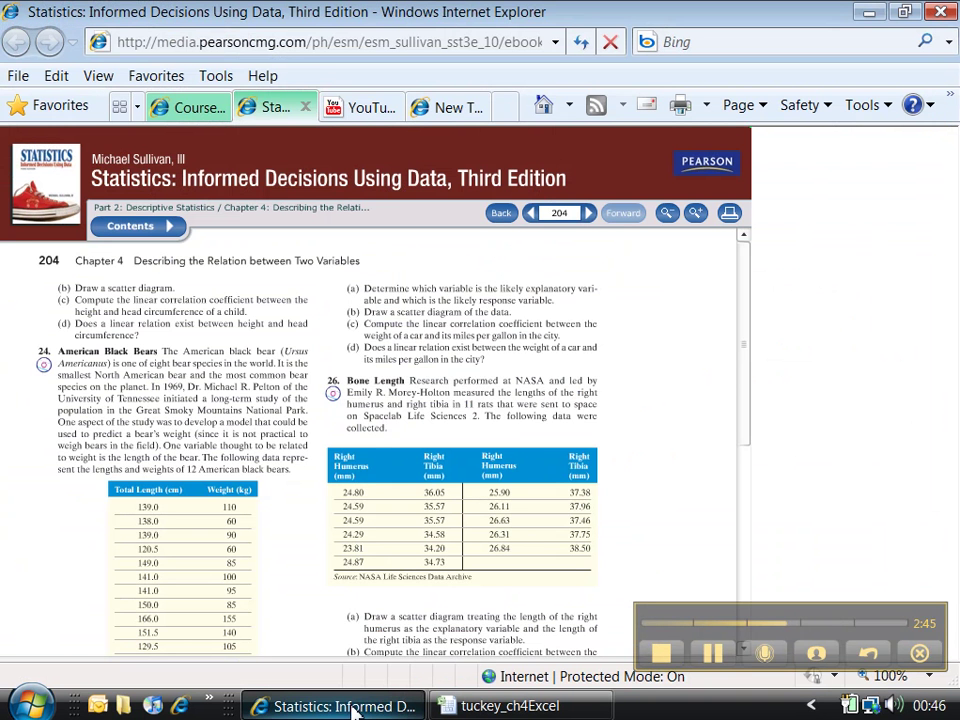
left_click(531, 214)
left_click_drag(752, 388, 745, 620)
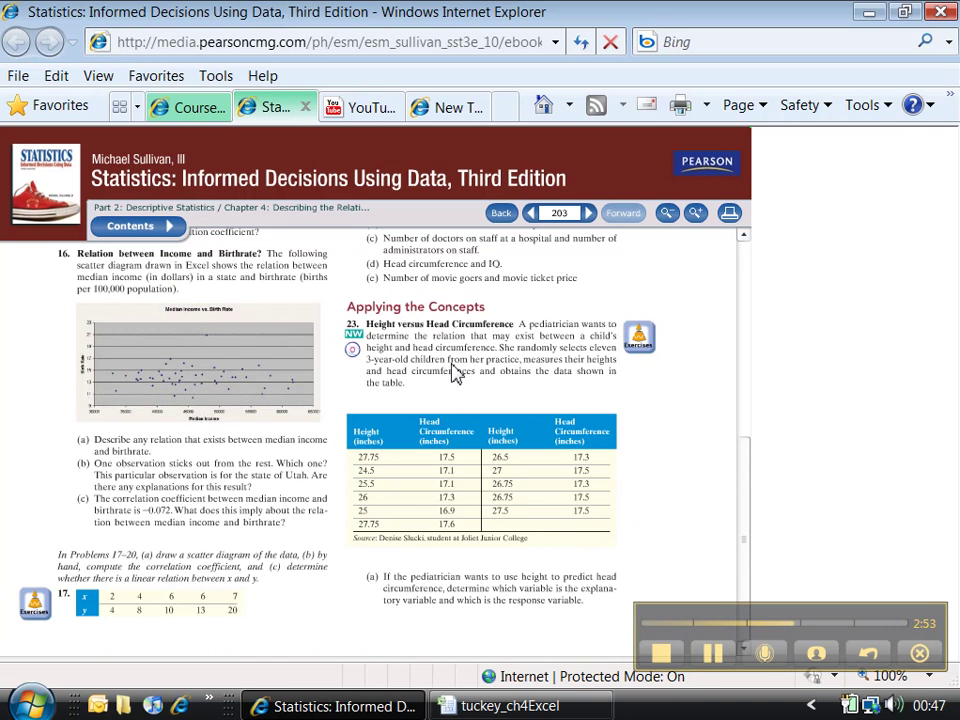
left_click(490, 706)
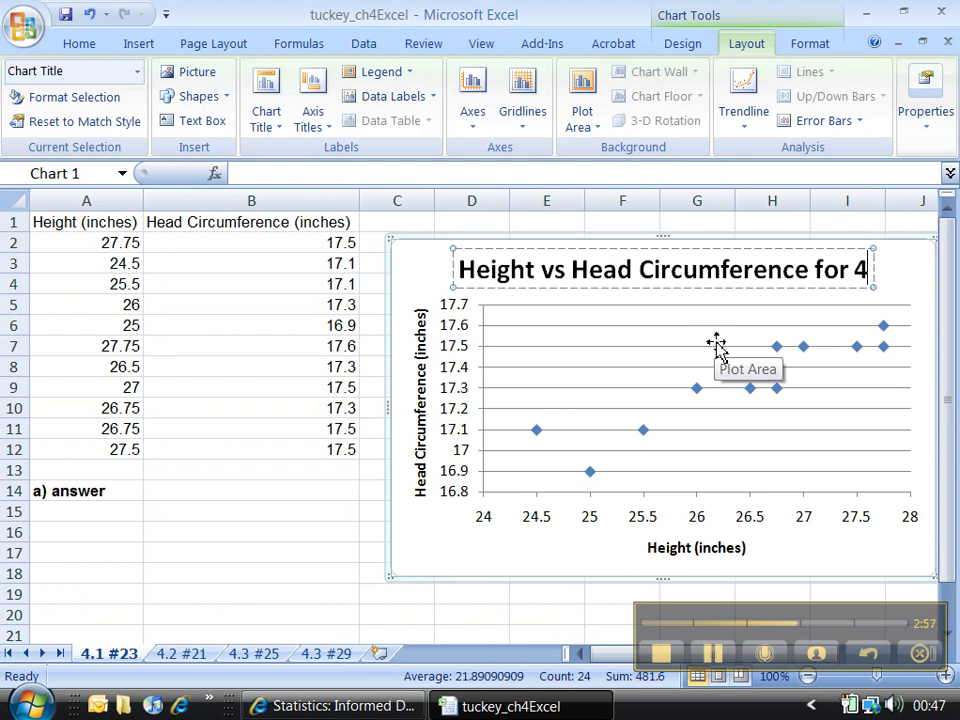
- Finish the chart title with '3-year-old Children' and nudge the chart slightly left
type("30")
key("BackSpace")
type("-year-old Chil")
key("BackSpace")
key("BackSpace")
type("ildren")
left_click(423, 290)
left_click_drag(399, 545, 390, 546)
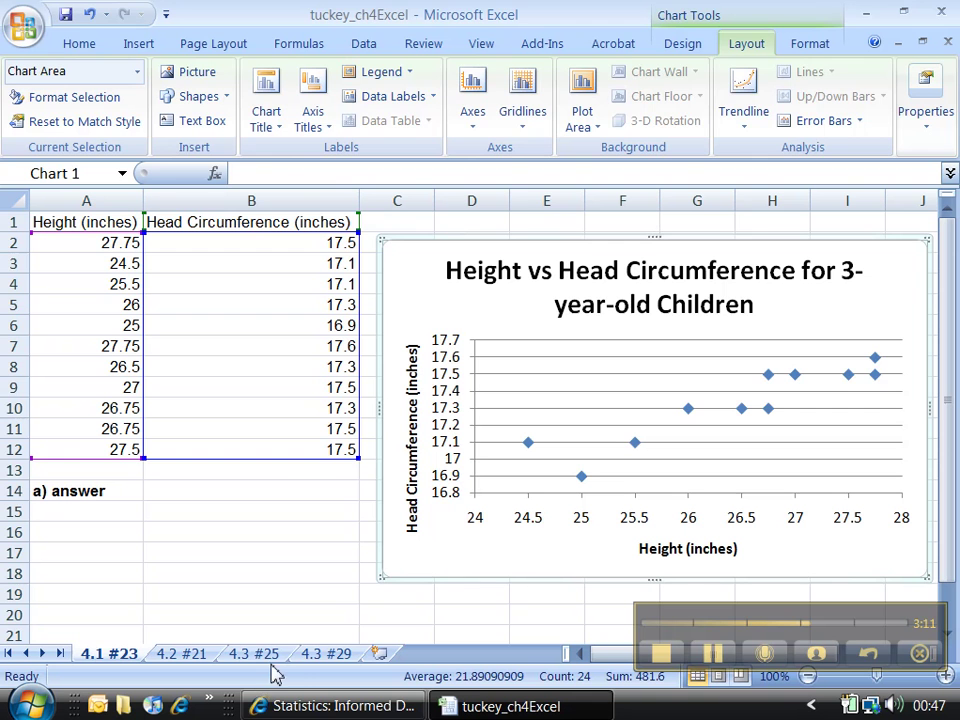
- Turn the textbook to page 204 for problem 23 parts (b)–(d), then return to Excel
left_click(378, 708)
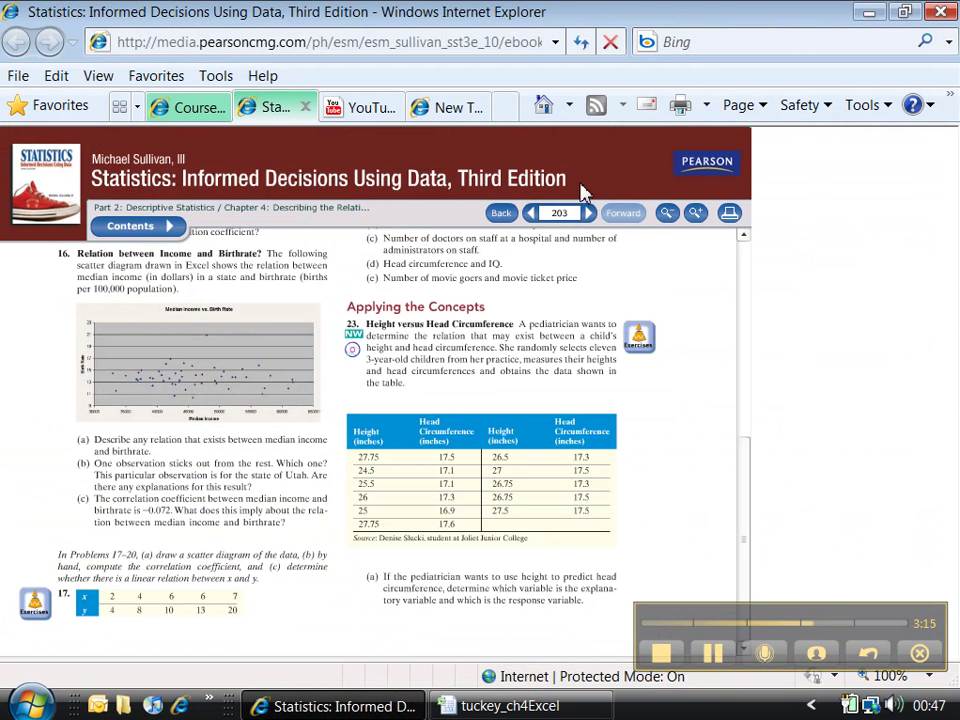
left_click(590, 213)
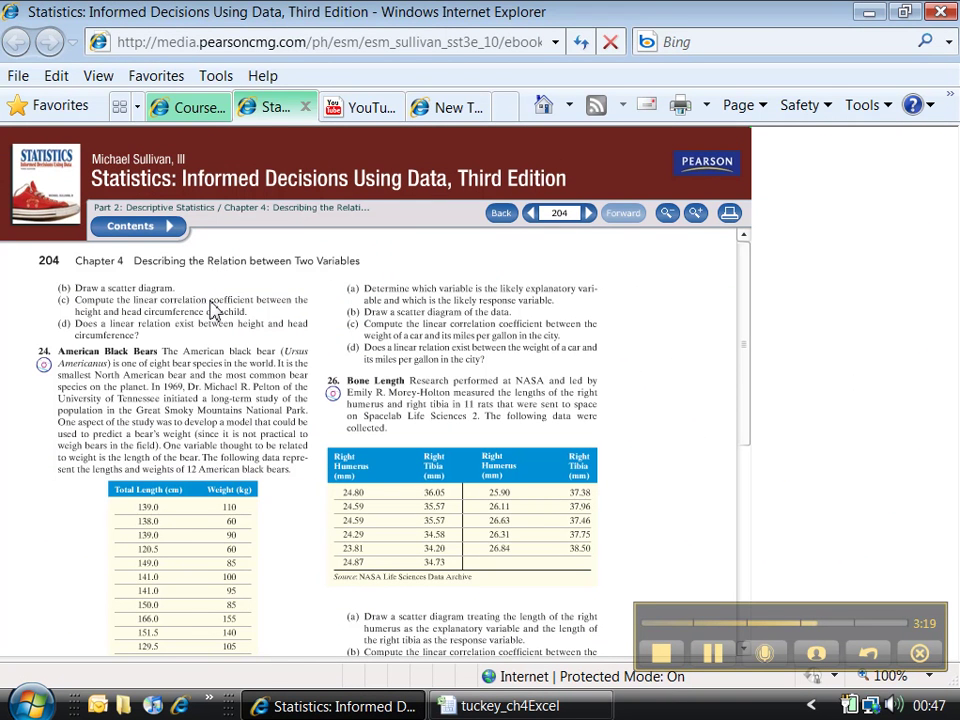
left_click(446, 703)
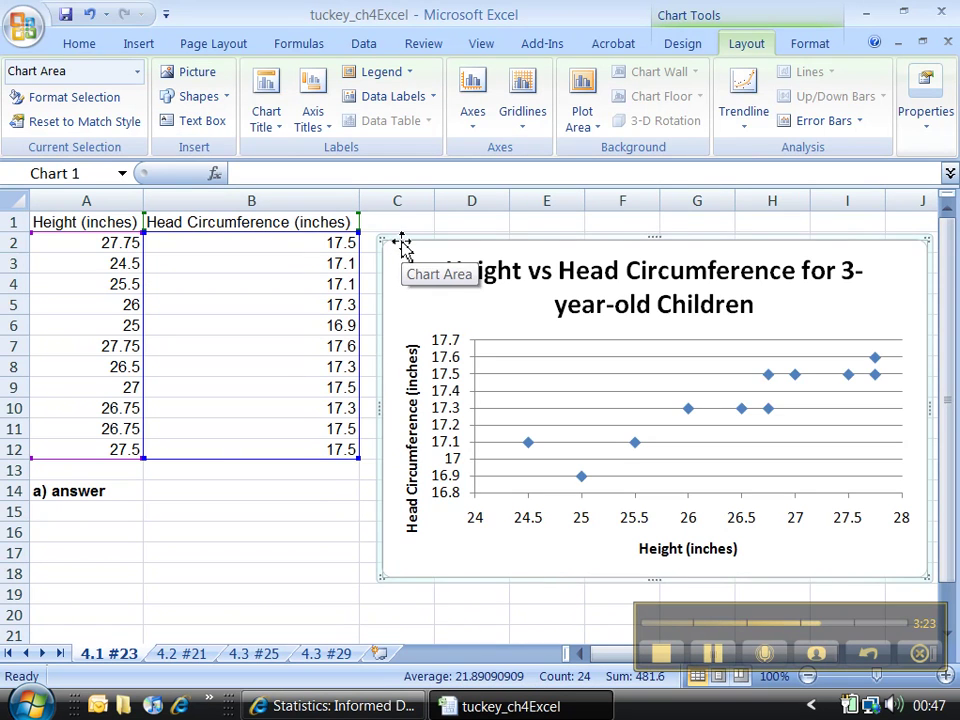
- Move the scatter chart right to around column I, then select the data in columns A and B
left_click_drag(399, 241, 824, 246)
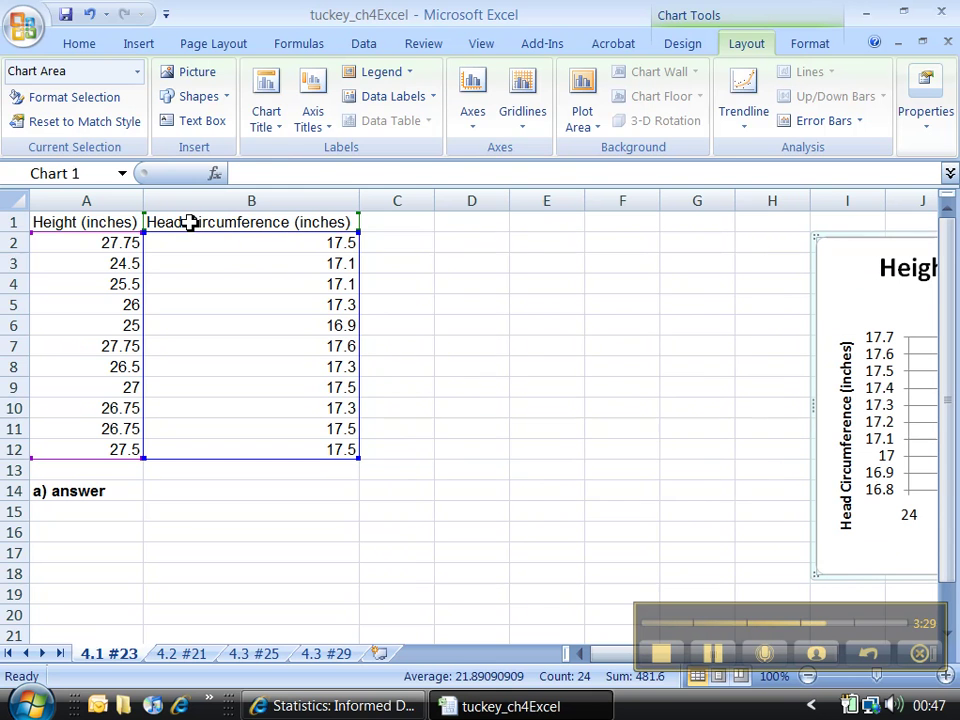
left_click_drag(190, 222, 70, 450)
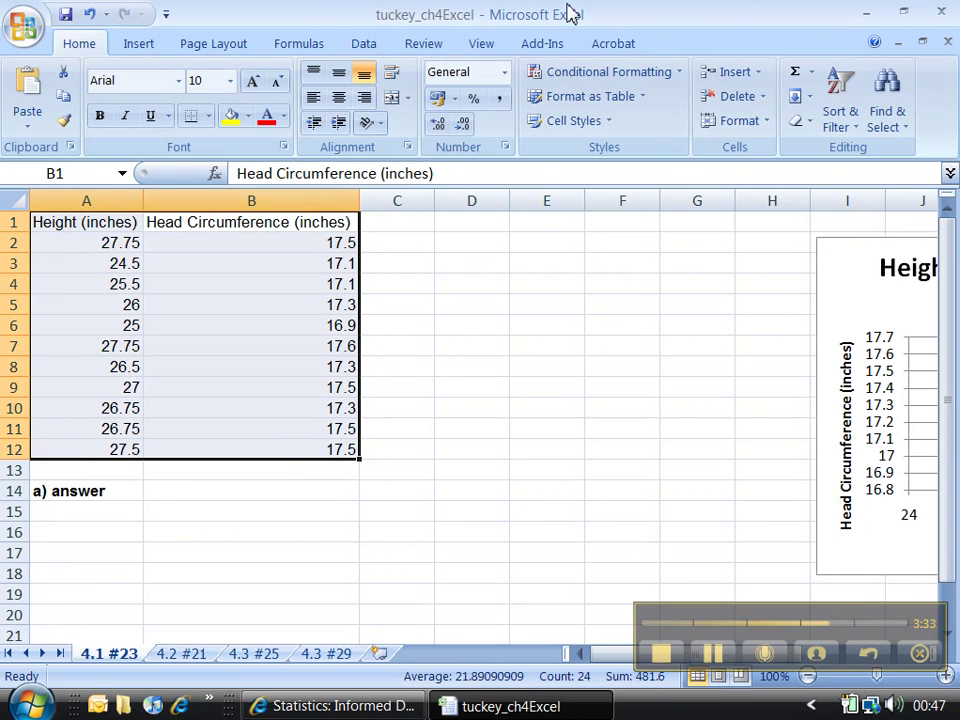
- Launch Regression from the Data tab's Data Analysis list and move its dialog aside
left_click(365, 50)
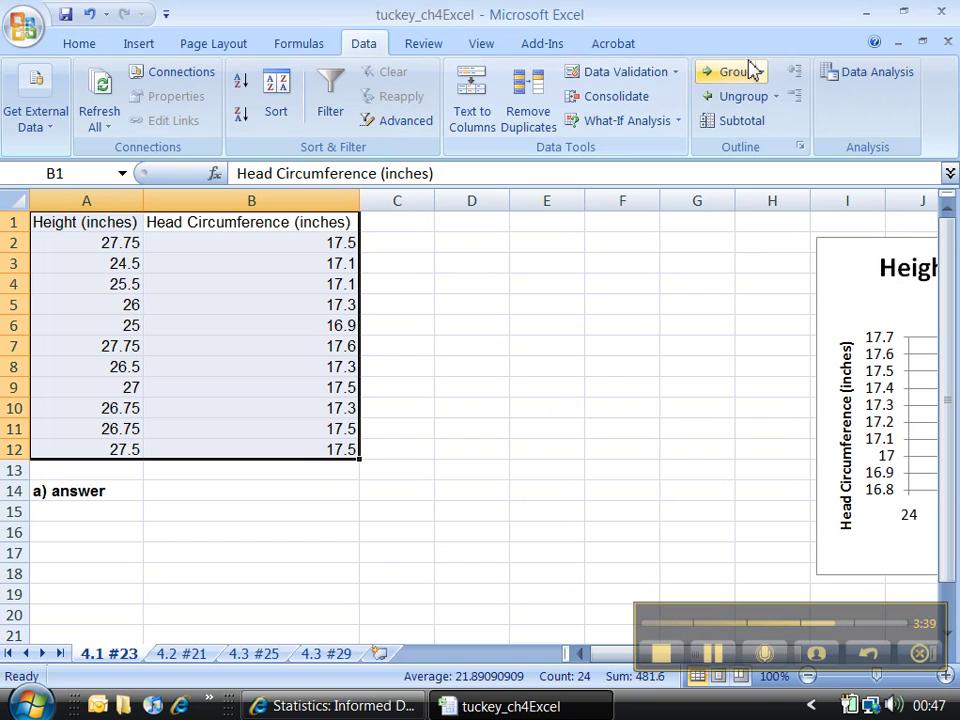
left_click(846, 76)
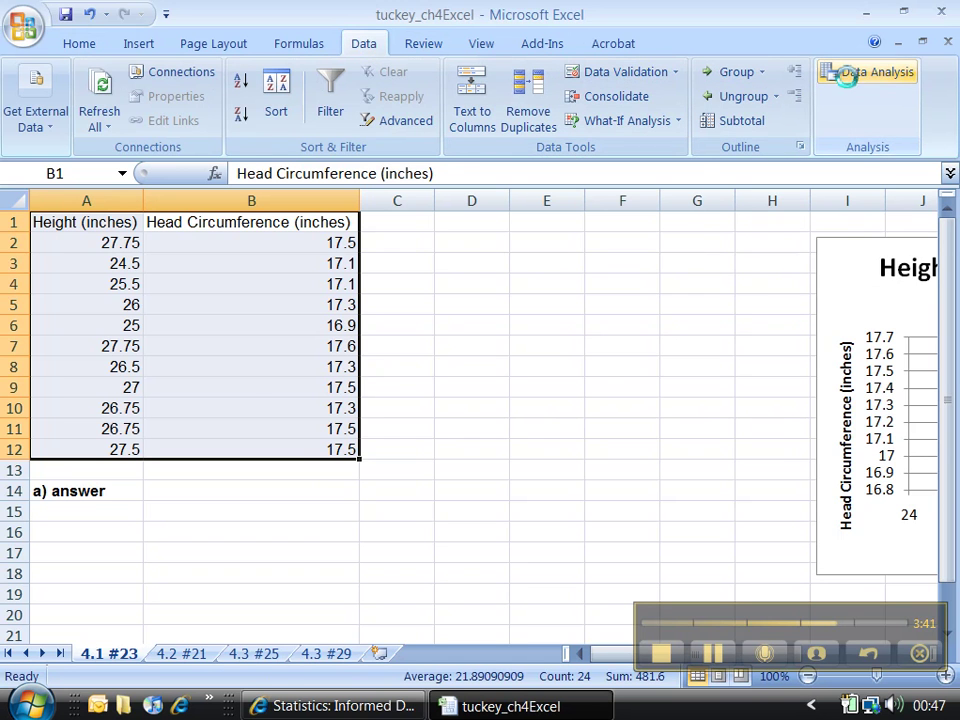
left_click_drag(583, 372, 583, 403)
double_click(270, 409)
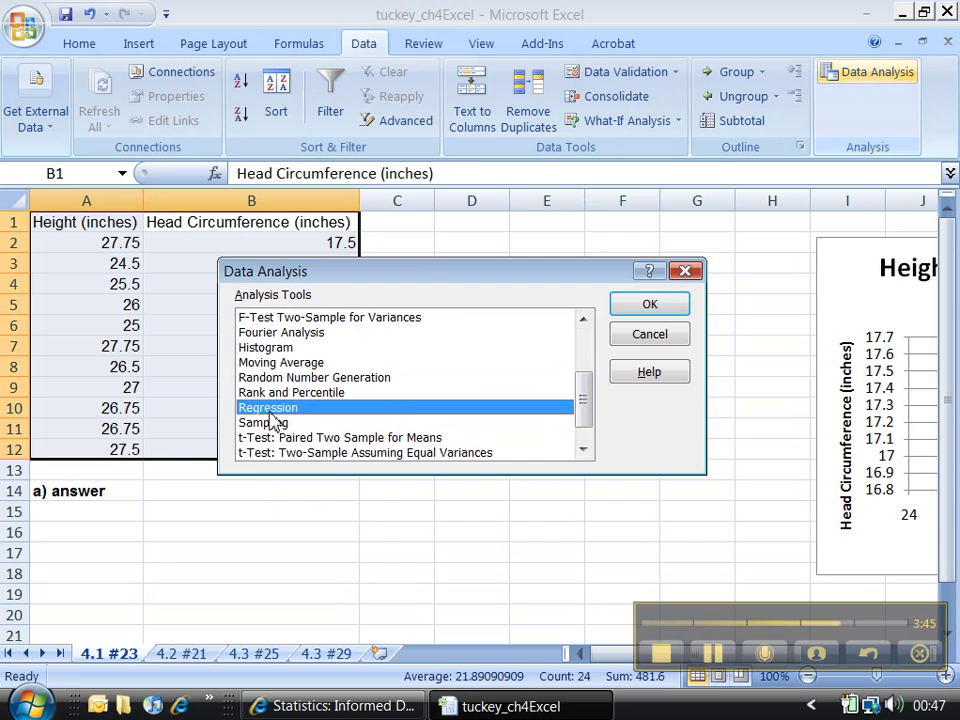
left_click_drag(400, 188, 560, 142)
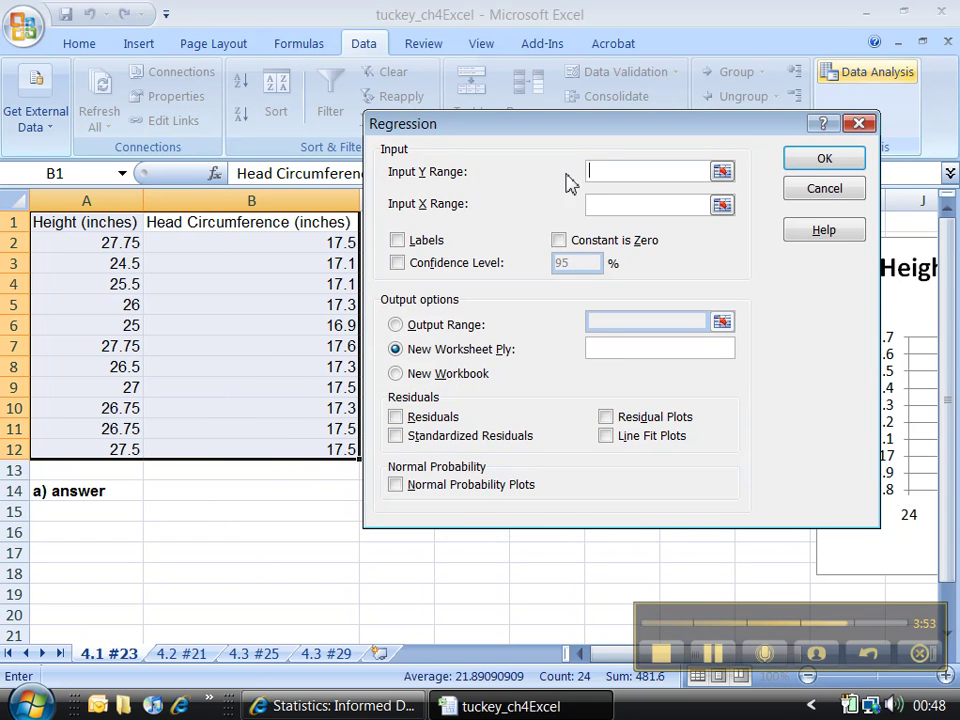
- Set Input Y Range to $B$1:$B$12 and Input X Range to $A$1:$A$12, with Labels checked
left_click_drag(283, 227, 262, 455)
left_click(610, 205)
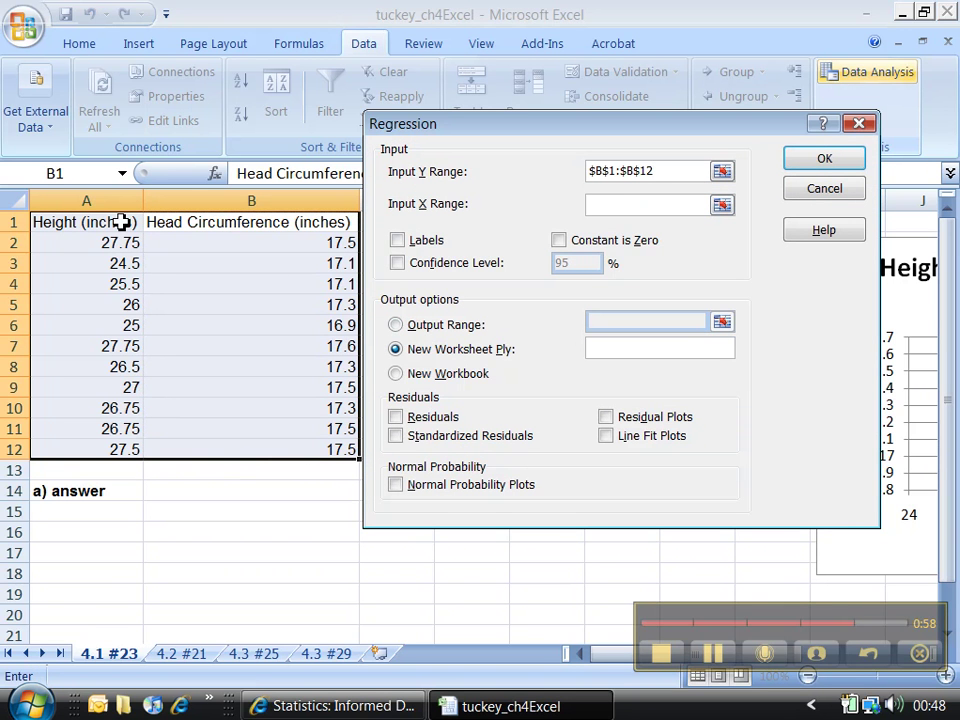
left_click_drag(120, 222, 98, 455)
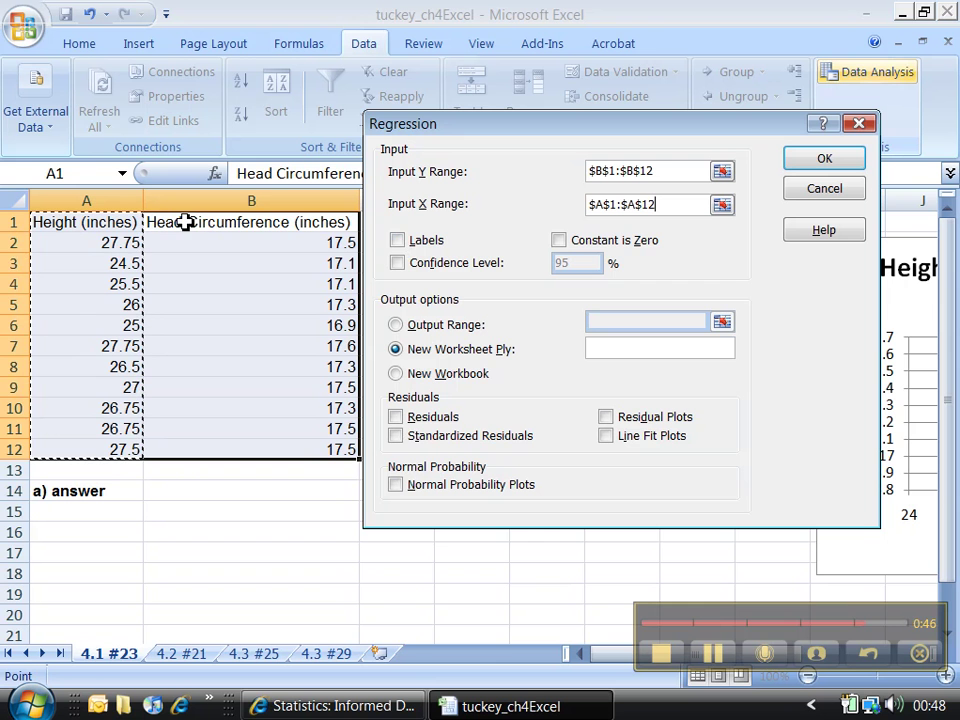
left_click(398, 242)
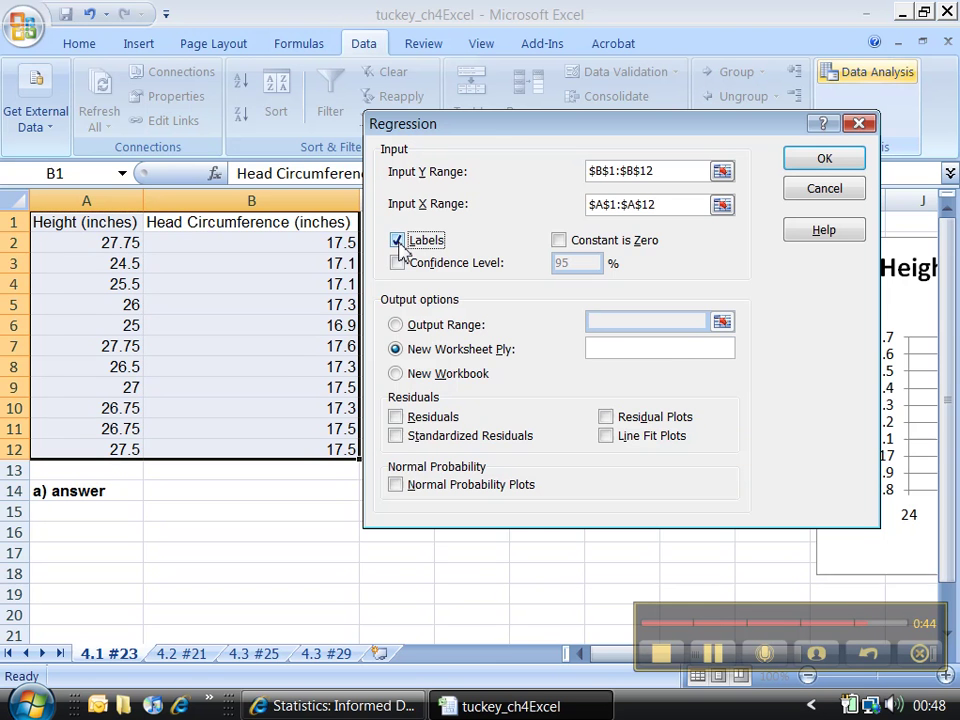
- Place the output on this sheet at cell $D$1 and run the regression
left_click_drag(505, 135, 679, 228)
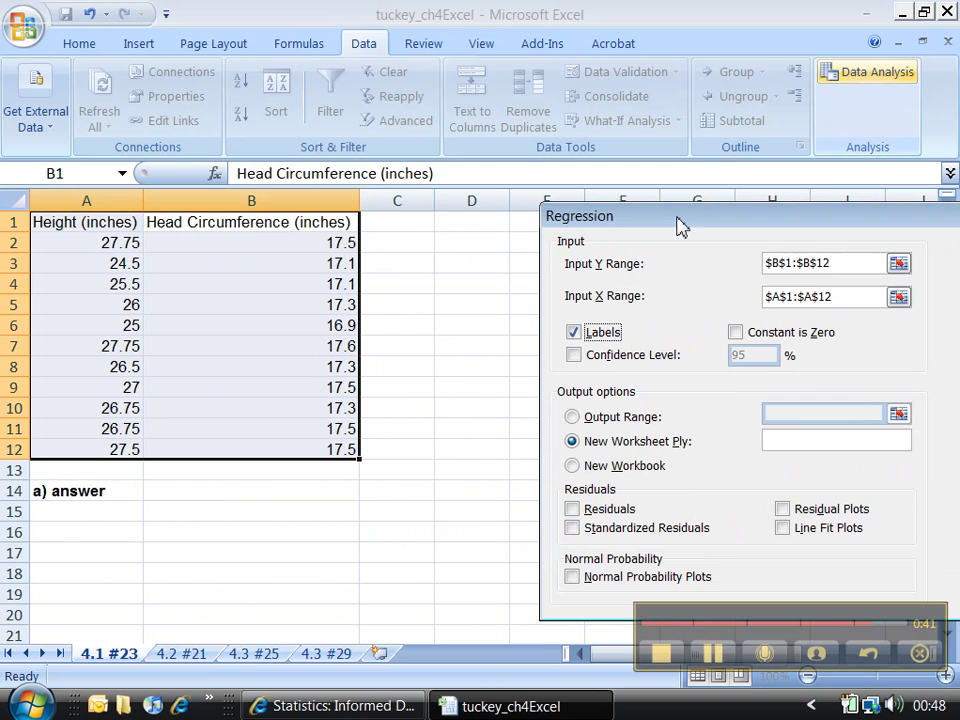
left_click(573, 418)
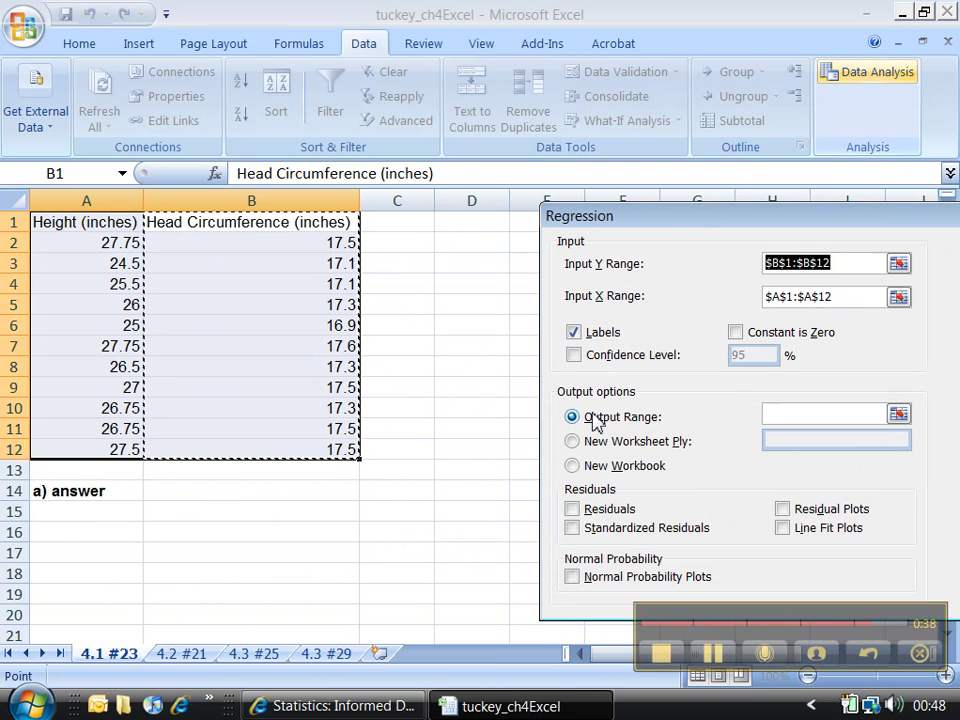
left_click(799, 413)
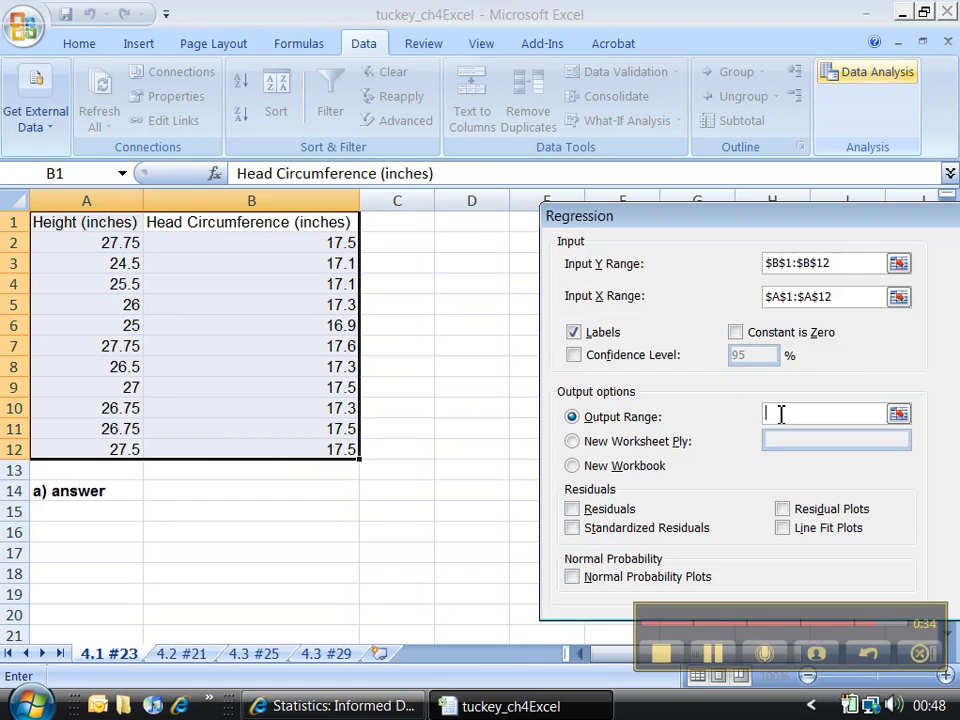
left_click(470, 228)
left_click_drag(700, 226, 512, 224)
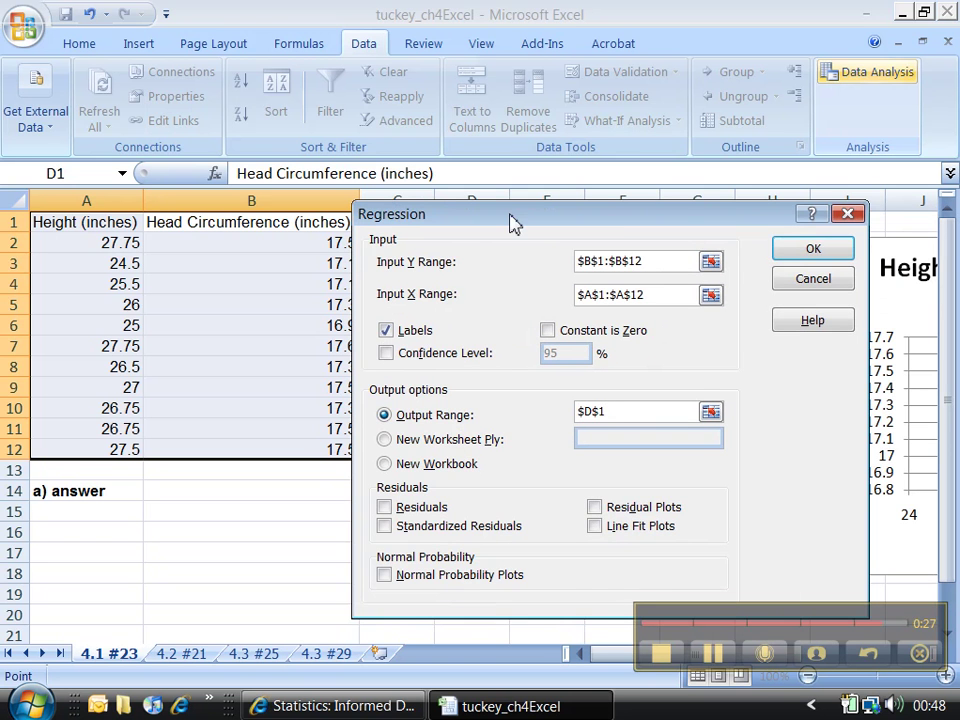
left_click(809, 251)
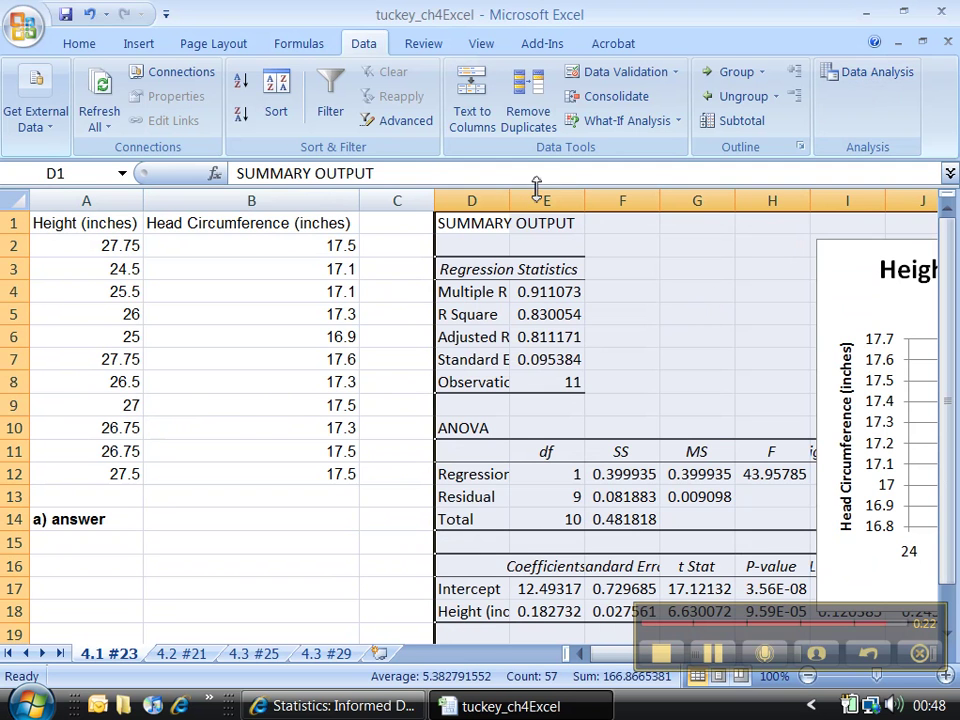
- AutoFit columns D:E and make the Multiple R cells D4:E4 bold
left_click_drag(537, 187, 500, 190)
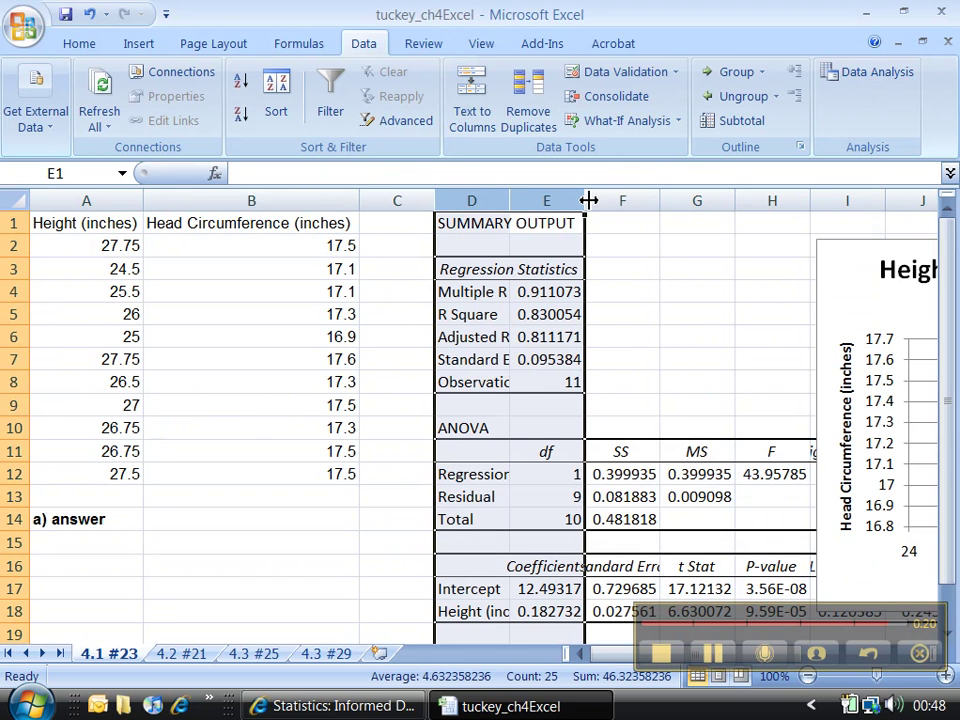
double_click(589, 201)
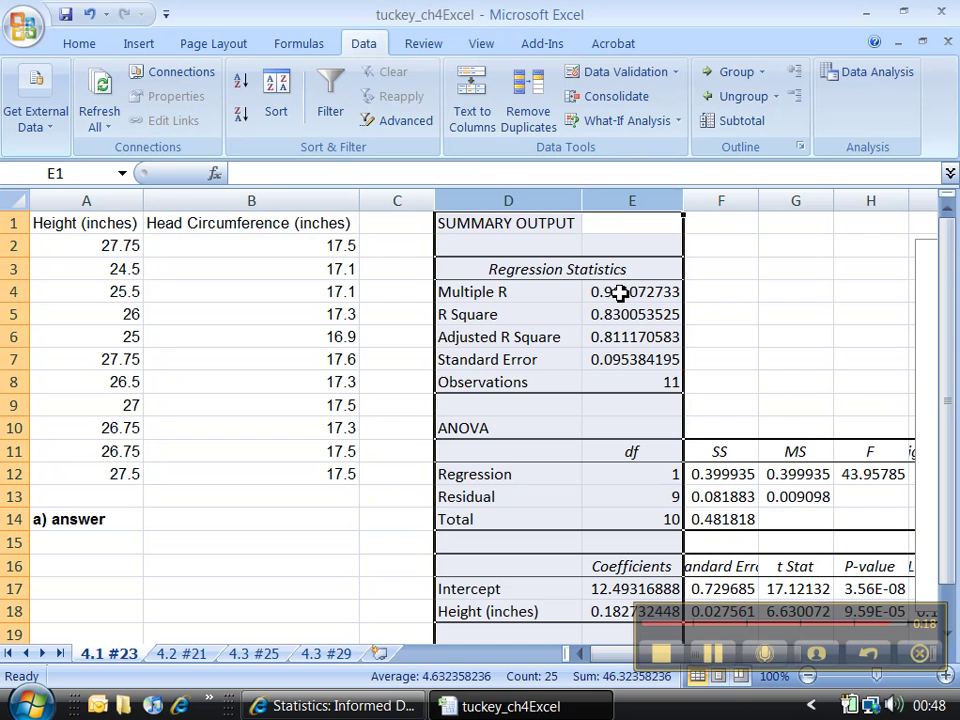
left_click_drag(633, 295, 557, 292)
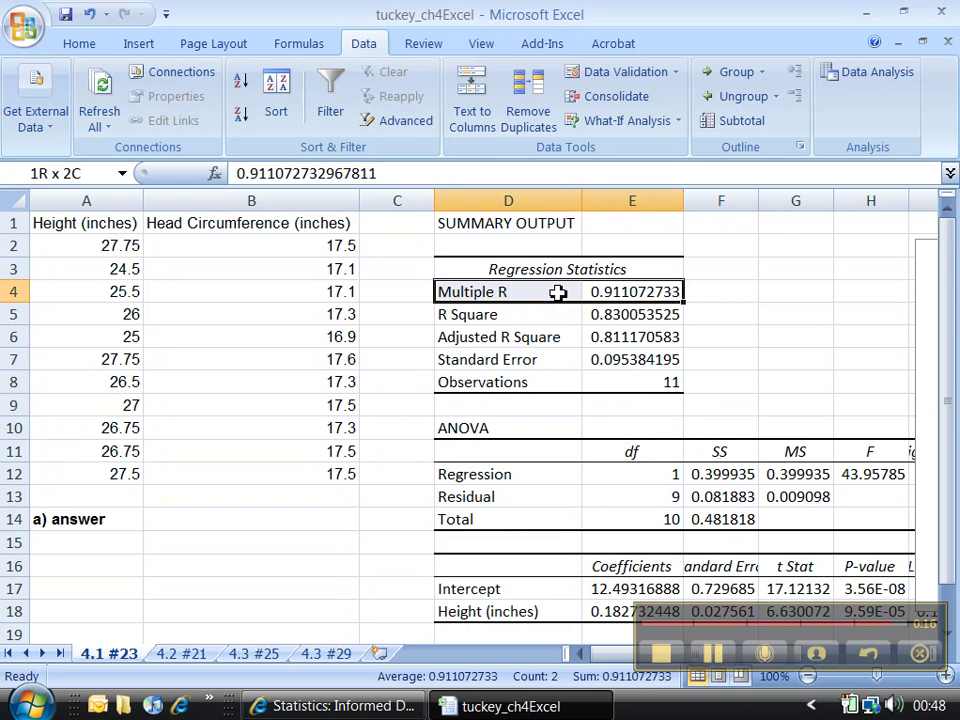
key("ctrl+b")
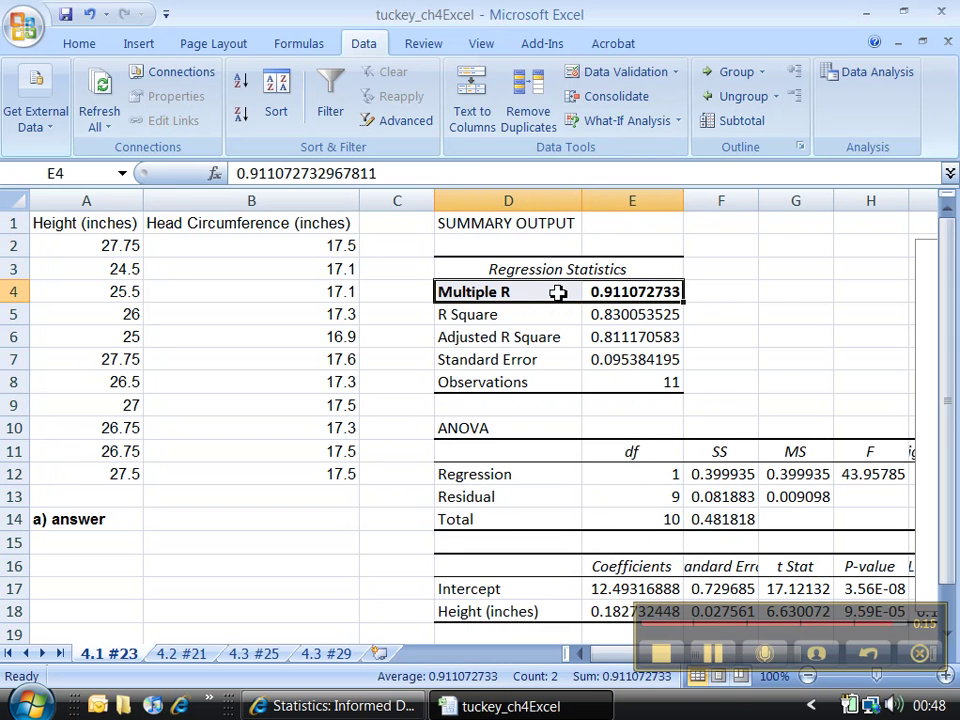
- Give D4:E4 a yellow fill and move the chart beside the summary output
left_click(76, 47)
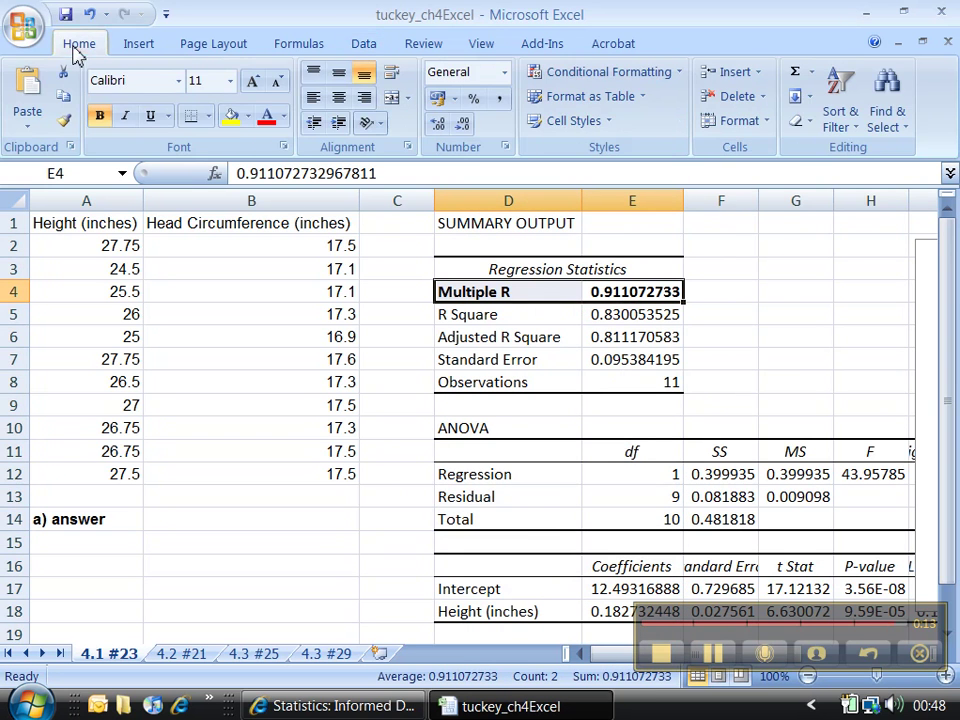
left_click(230, 116)
left_click(558, 313)
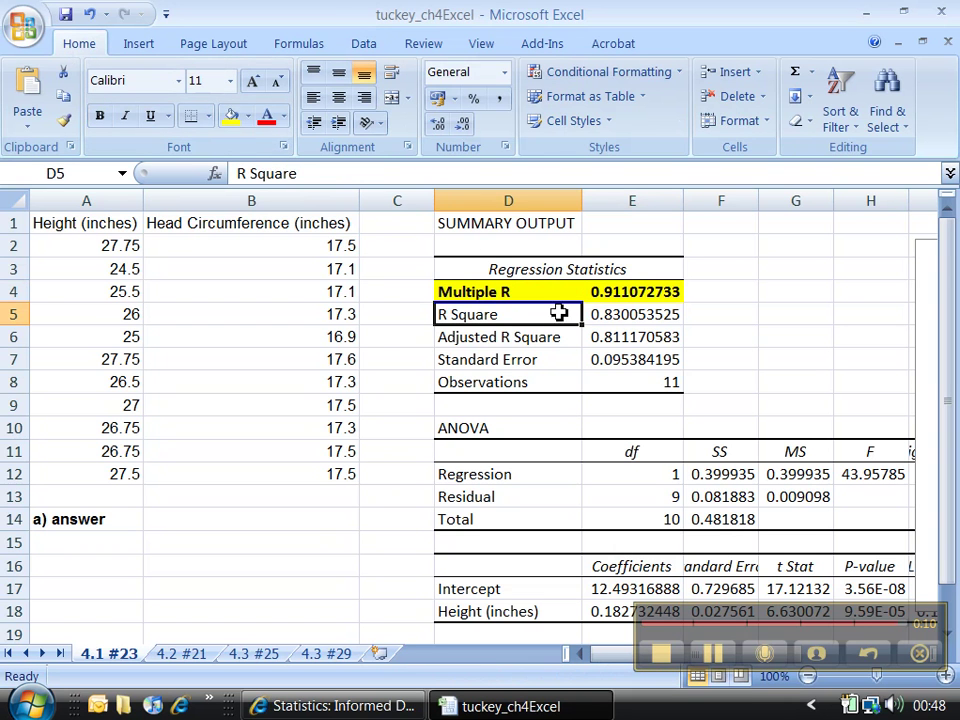
left_click_drag(925, 280, 363, 421)
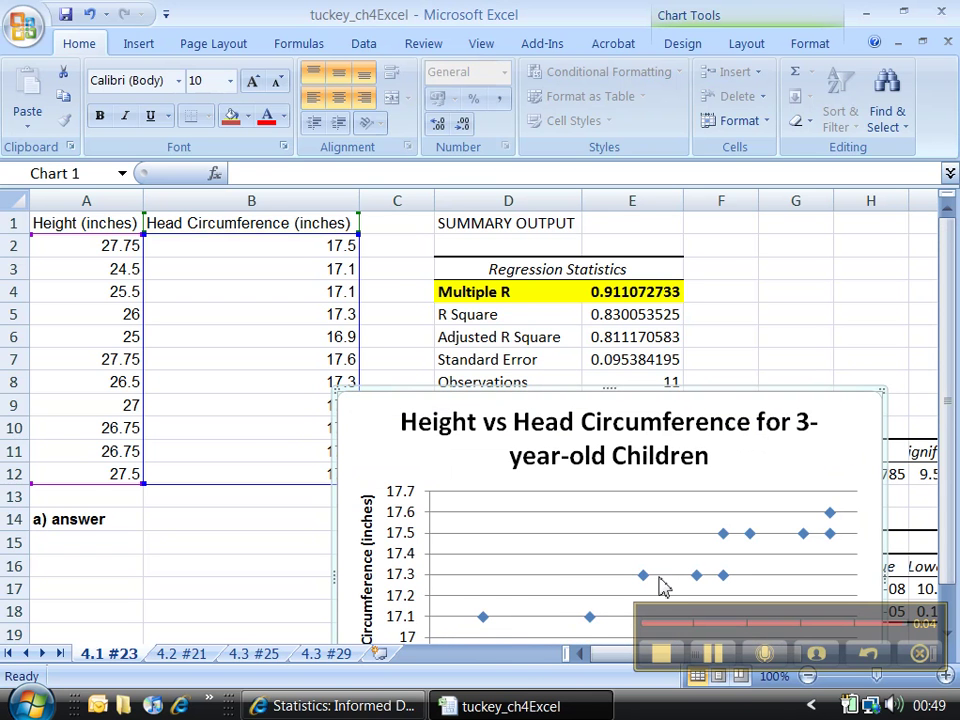